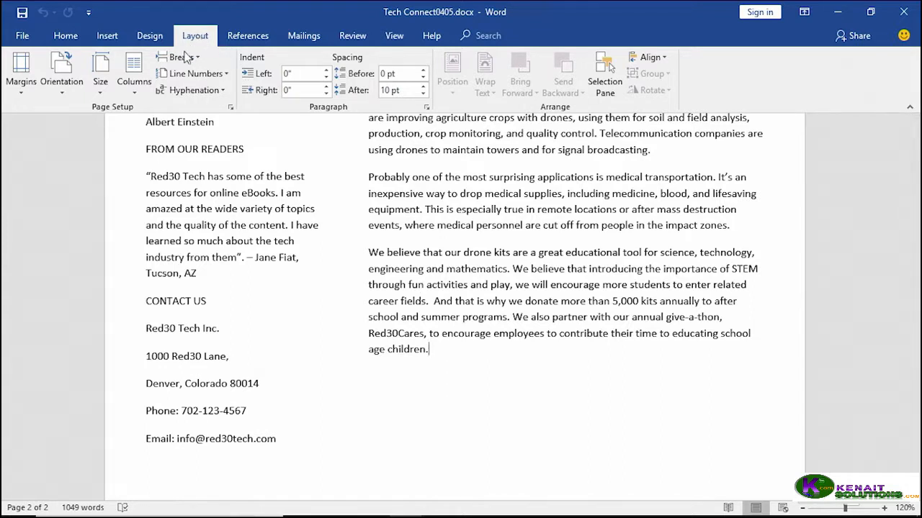
- Insert a page break after the document's last paragraph and place the cursor on the new blank third page
left_click(185, 61)
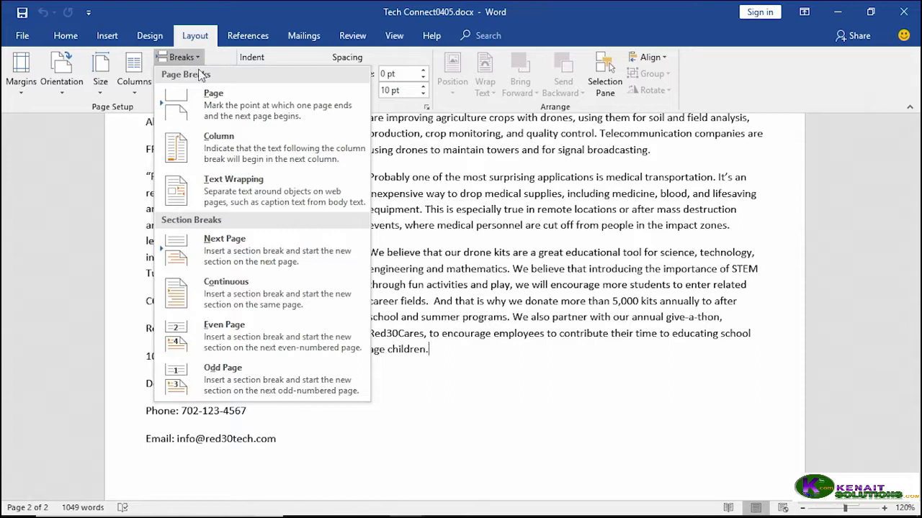
left_click(220, 108)
scroll(270, 265, "down", 2)
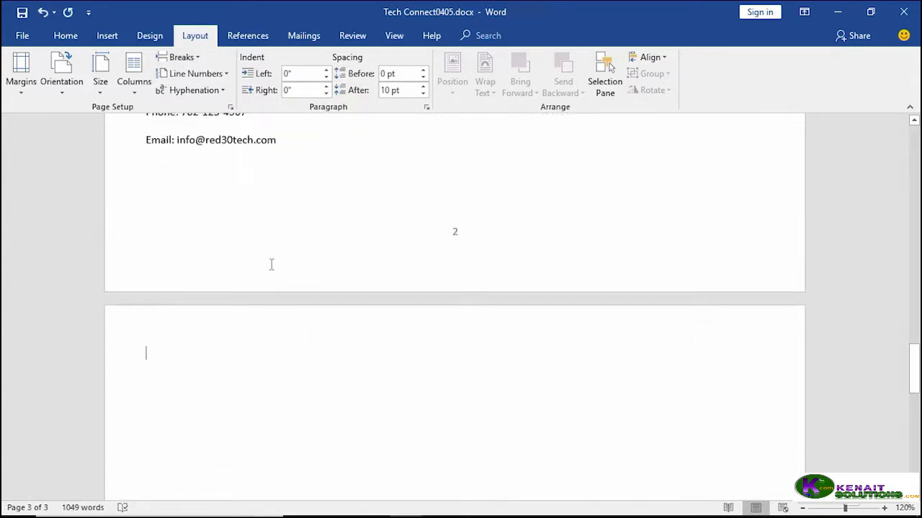
scroll(271, 264, "down", 1)
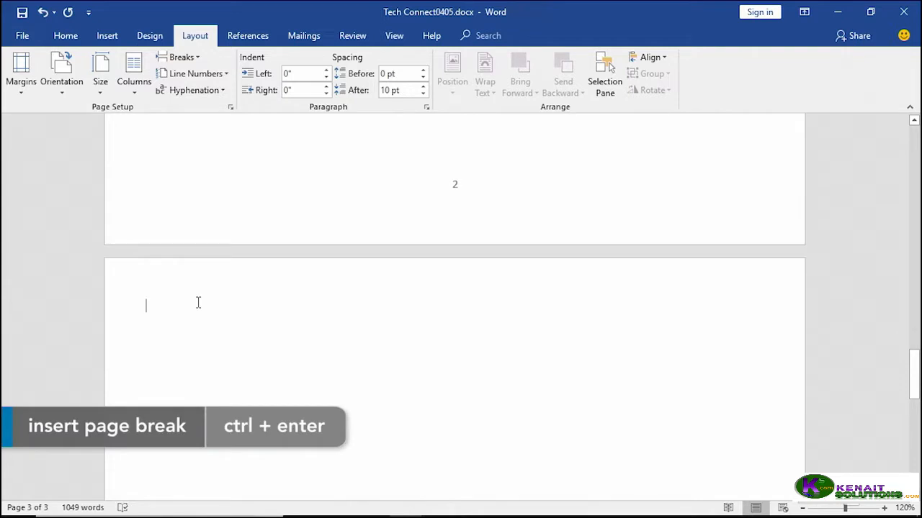
scroll(232, 291, "up", 5)
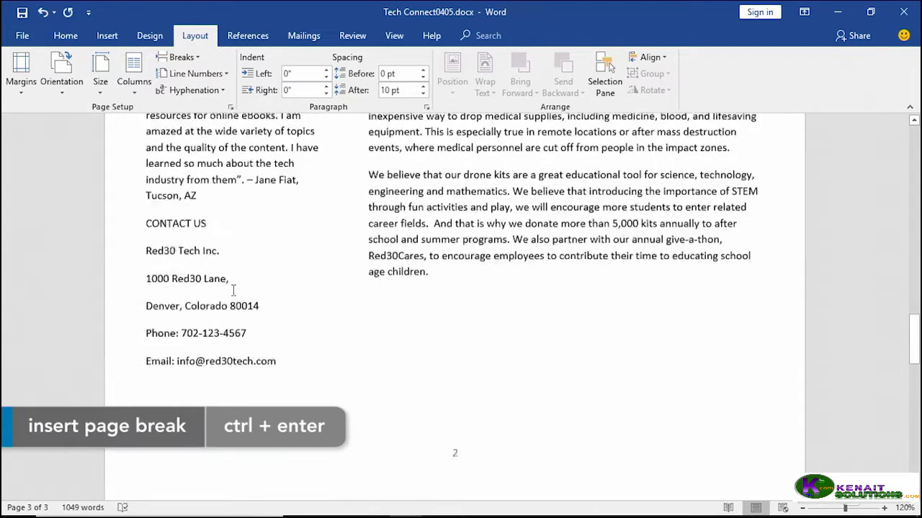
scroll(232, 290, "up", 2)
scroll(233, 290, "down", 3)
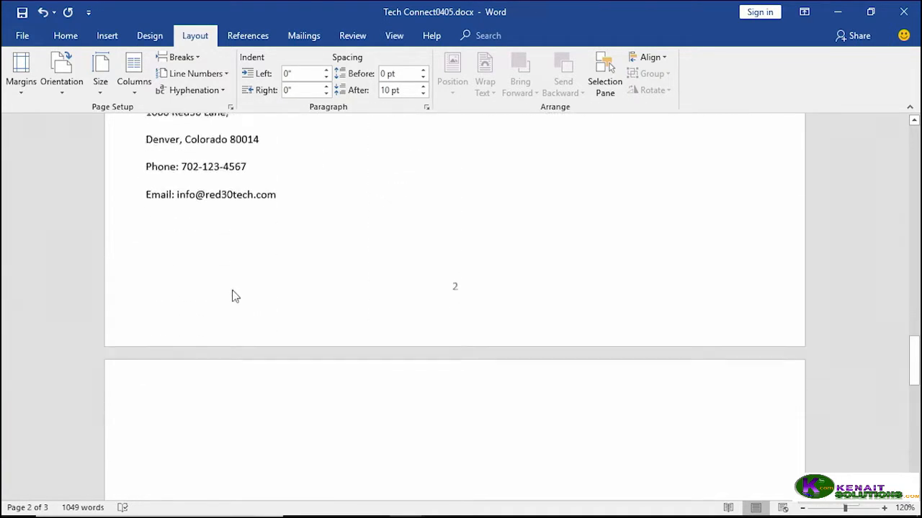
left_click(203, 387)
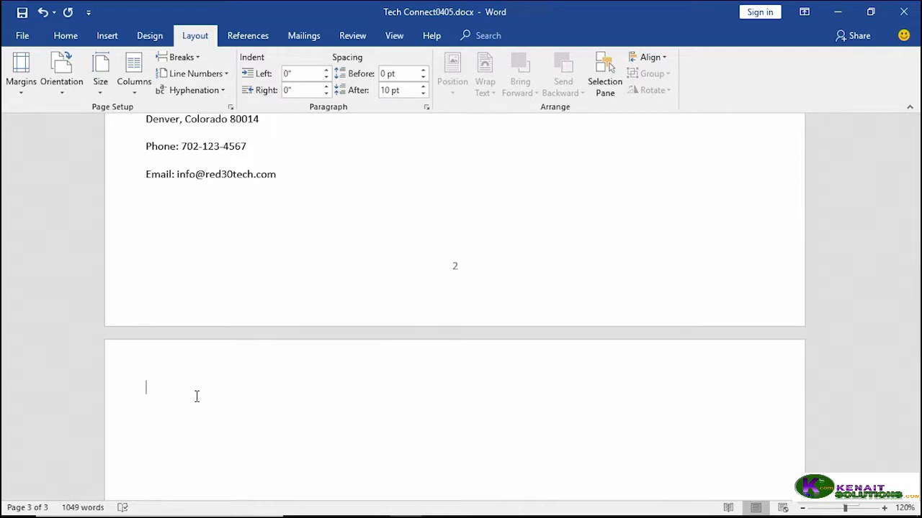
- Show the ruler for the document
left_click(393, 40)
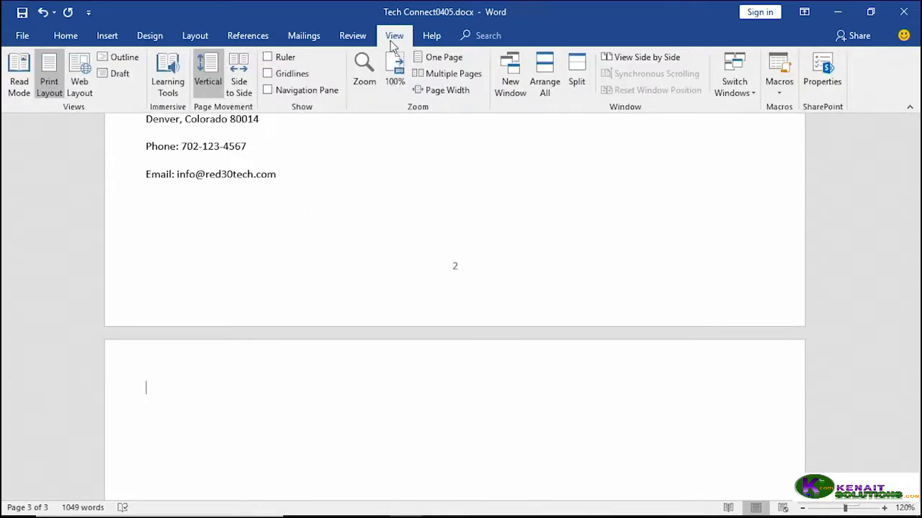
left_click(268, 58)
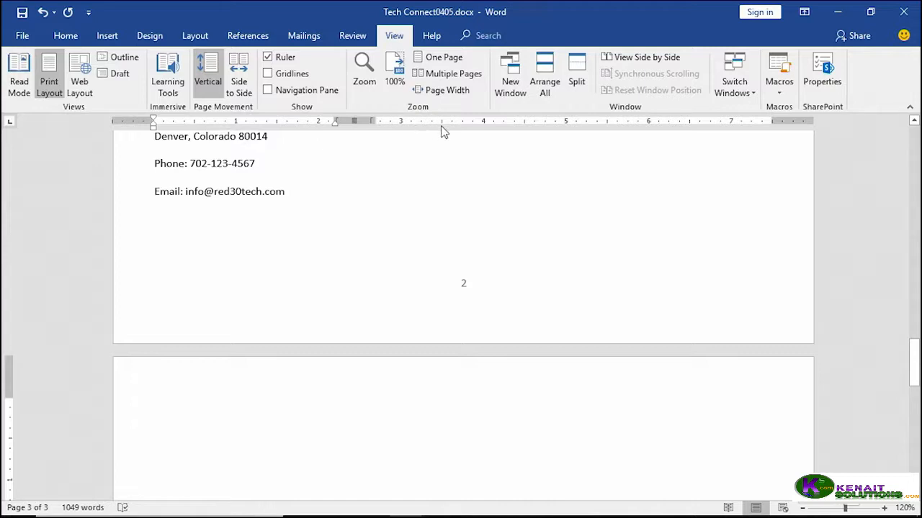
scroll(46, 401, "down", 1)
scroll(46, 401, "down", 3)
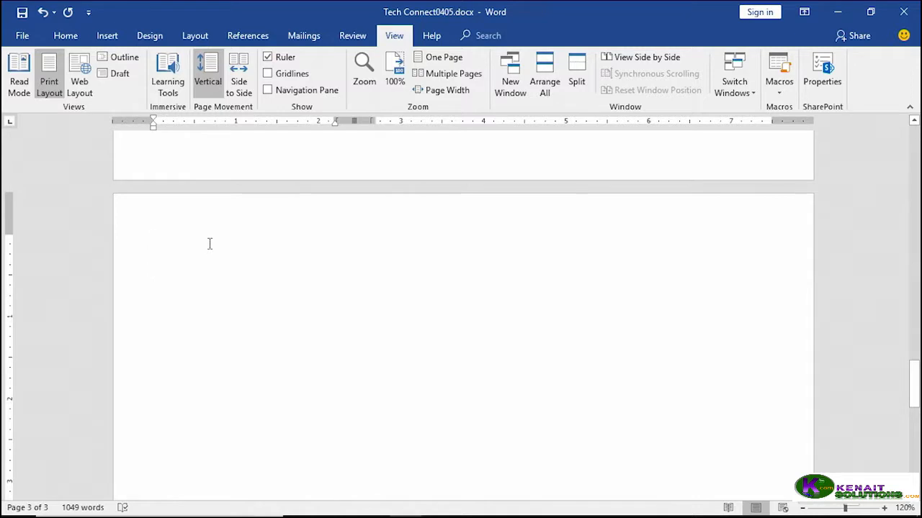
- Set the page layout to one column, applied from this point forward
left_click(202, 40)
left_click(135, 82)
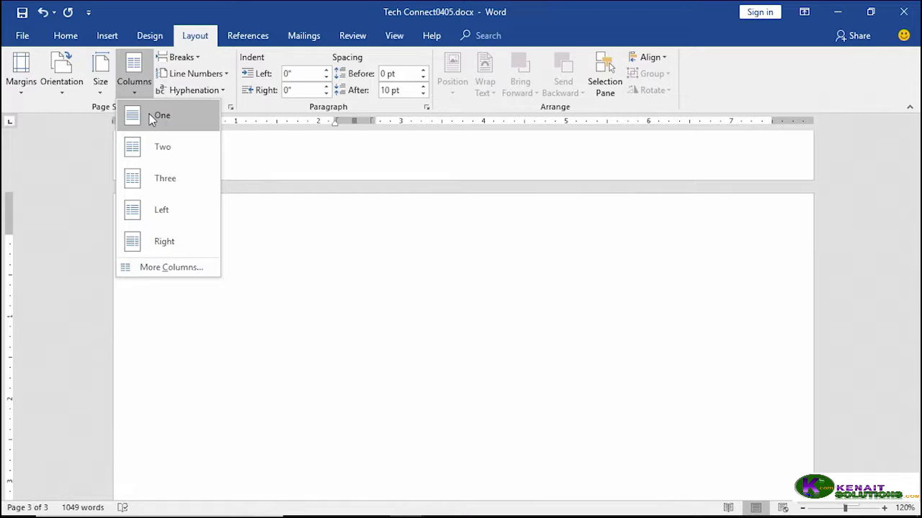
left_click(168, 269)
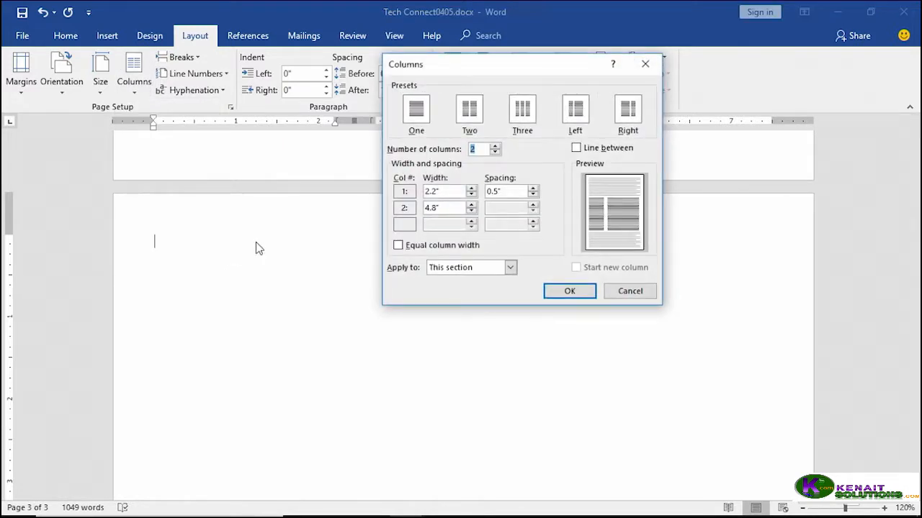
left_click(416, 115)
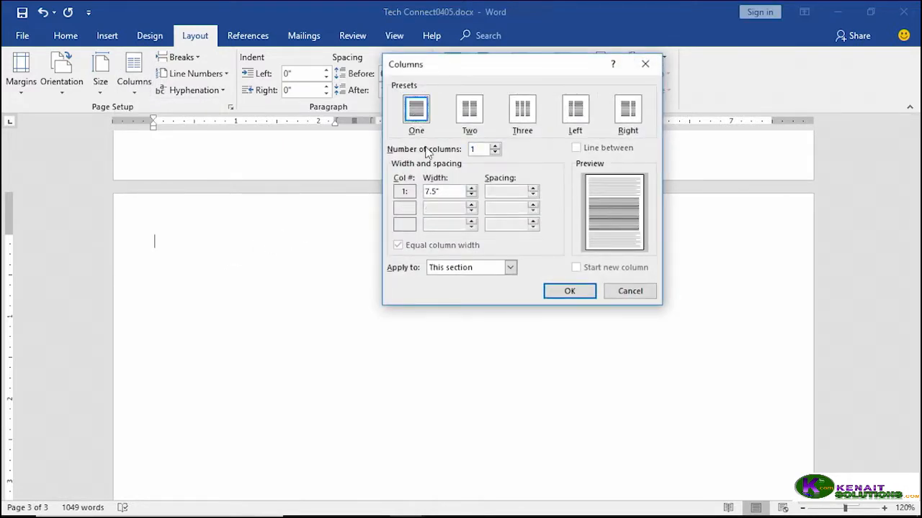
left_click(510, 268)
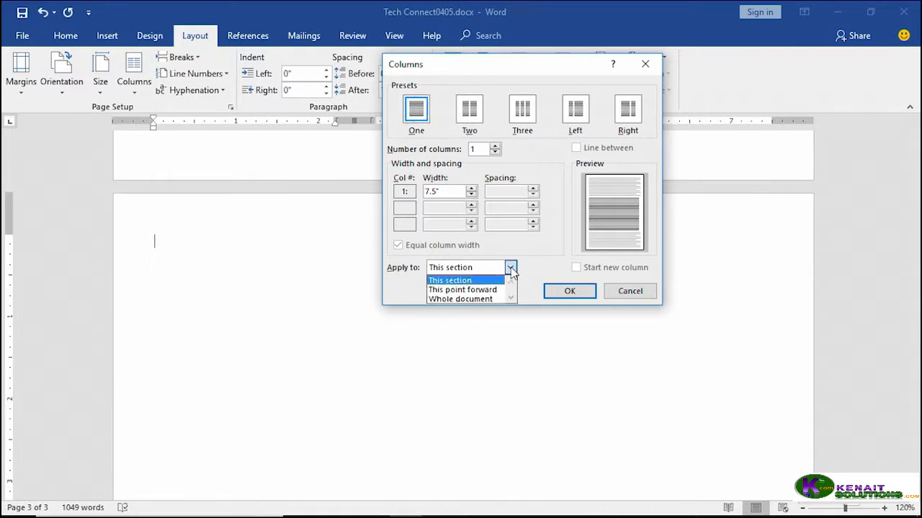
left_click(481, 290)
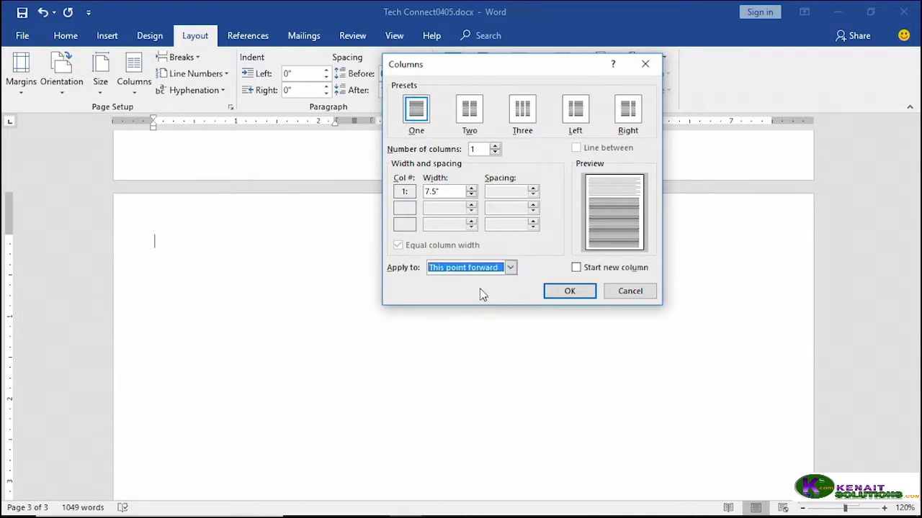
left_click(566, 292)
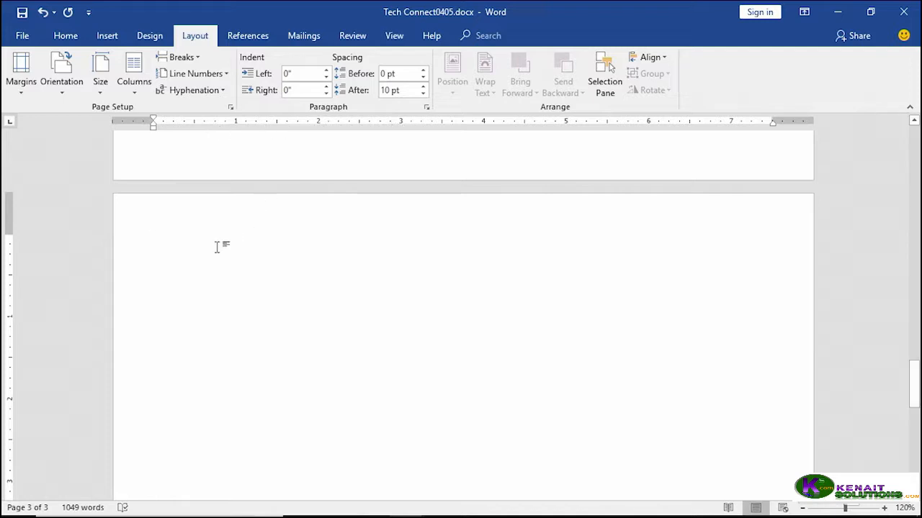
- Enter the heading "RED30 TECH ANNUAL MAKERS CONFERENCE" on the new page and set its font size to 26
type("RED30 TECH ANNUAL MAKERS CONFERENCE")
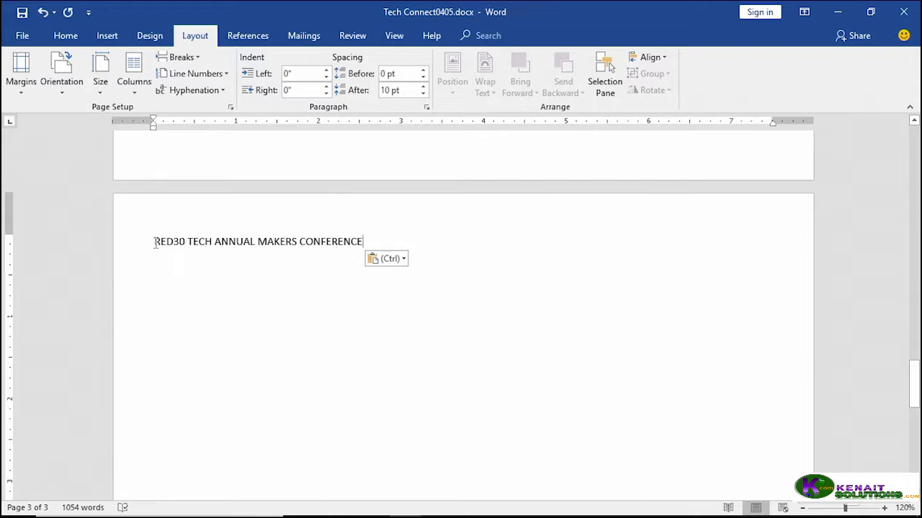
left_click_drag(176, 244, 360, 241)
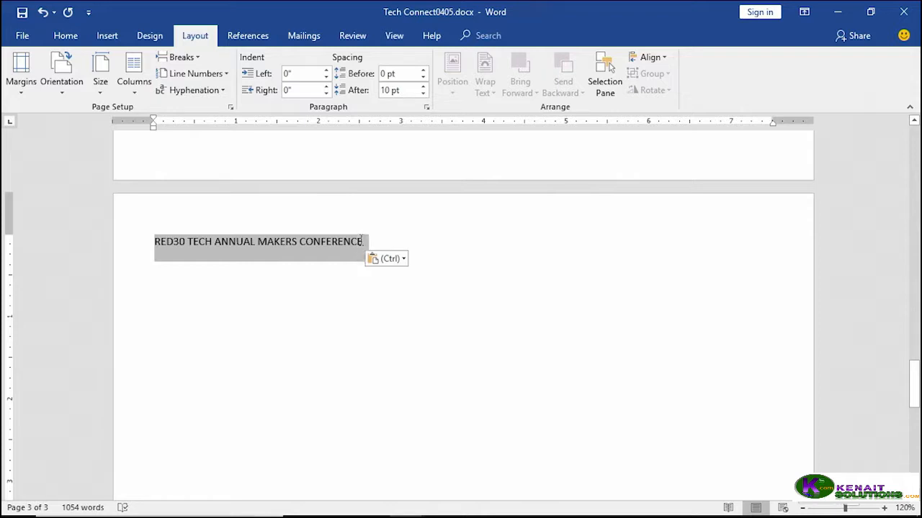
left_click_drag(360, 241, 359, 242)
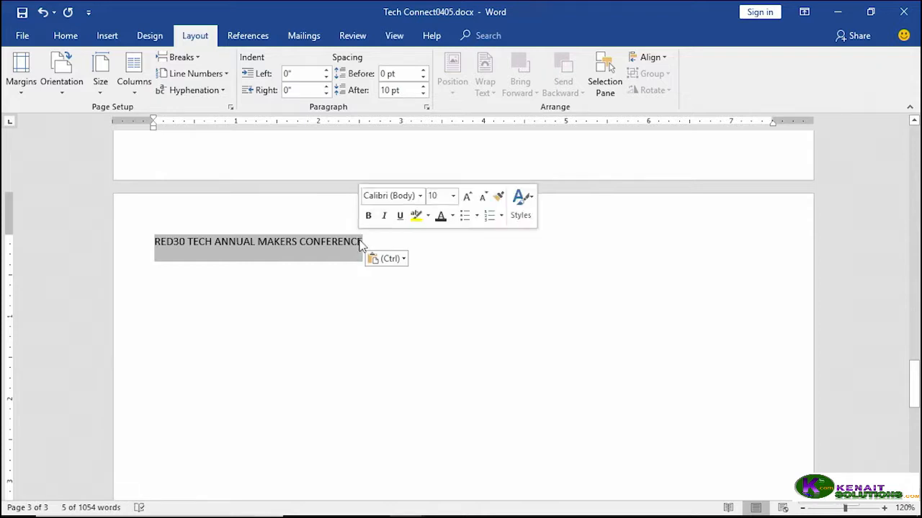
left_click(453, 196)
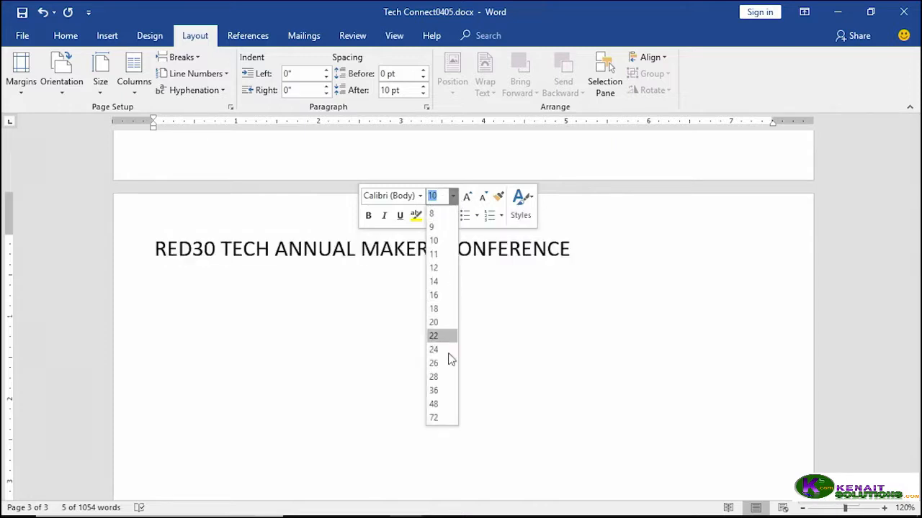
left_click(441, 362)
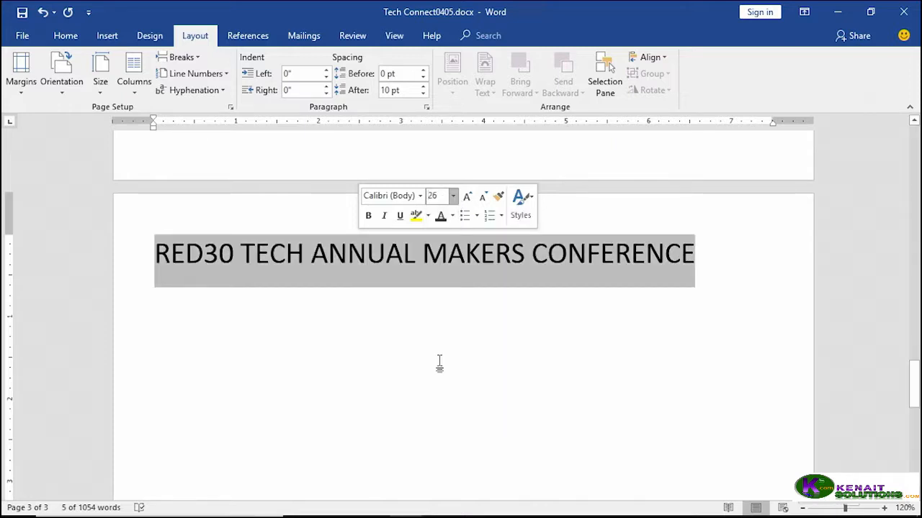
- Change the conference heading's font color to a dark blue-gray theme color
left_click(452, 217)
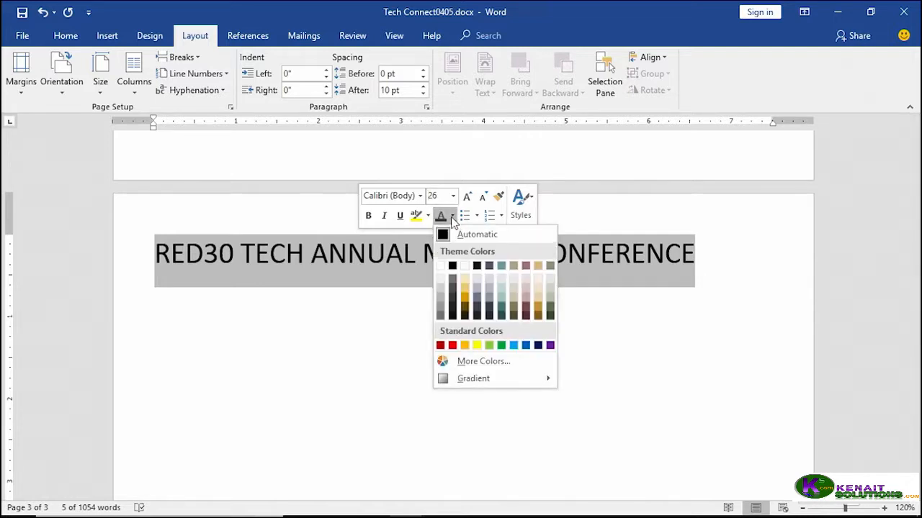
left_click(478, 311)
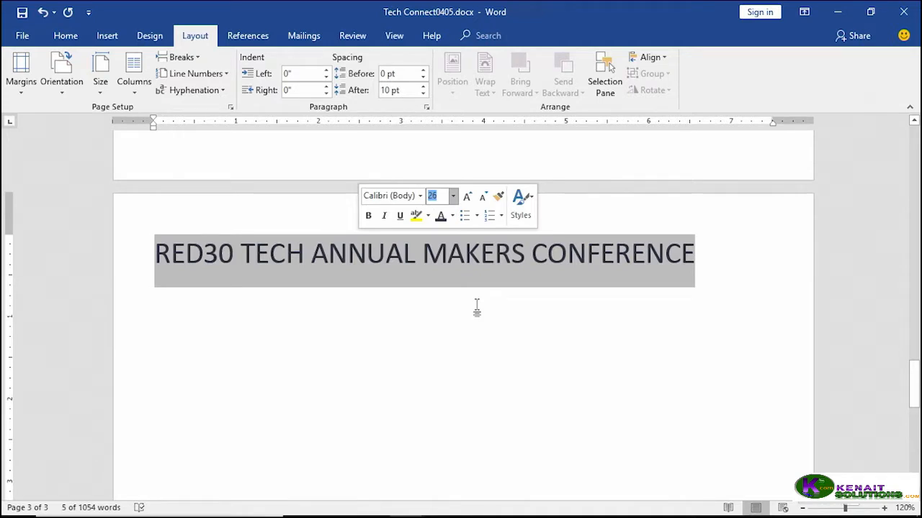
left_click(487, 342)
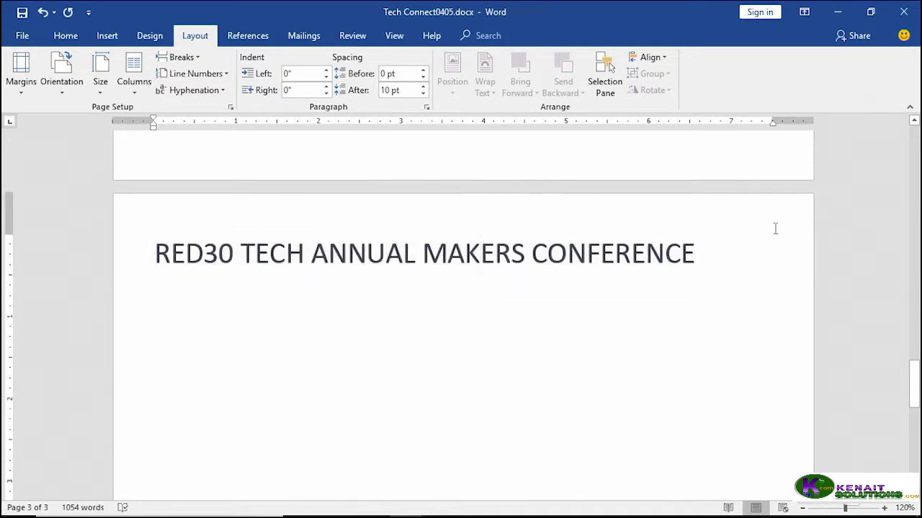
- Start a new line below the conference heading and set its font to size 10 in black
left_click(751, 255)
key("Return")
left_click(68, 38)
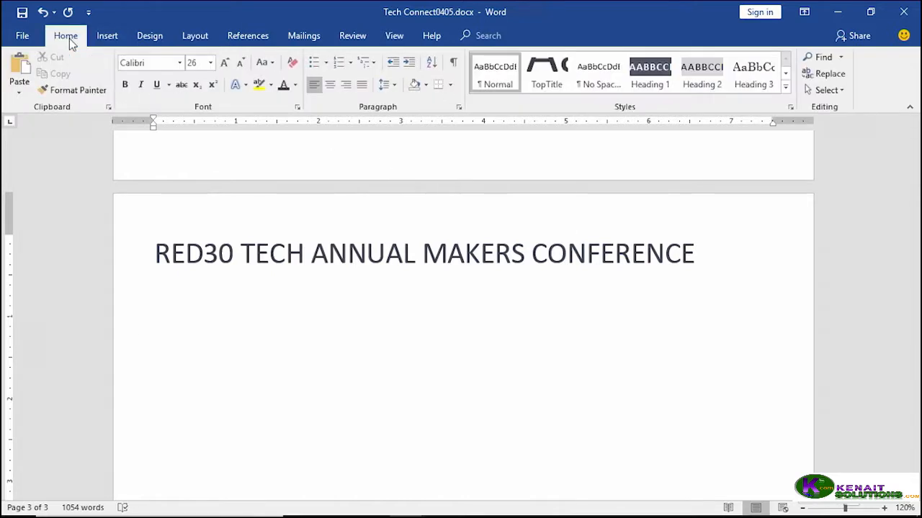
left_click(211, 64)
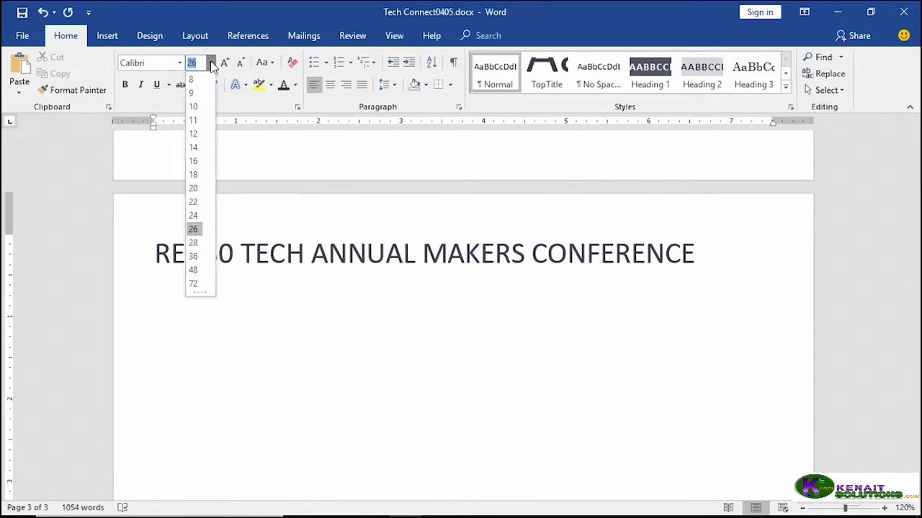
left_click(203, 108)
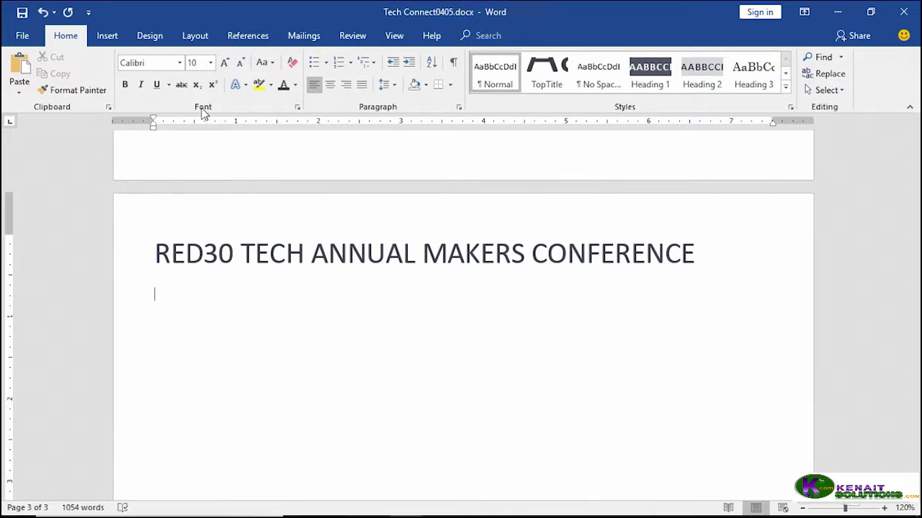
left_click(295, 85)
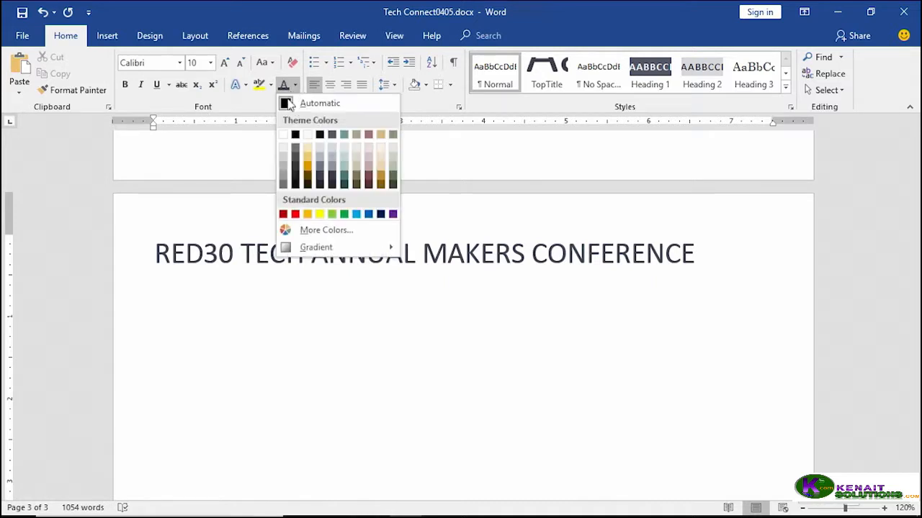
left_click(295, 135)
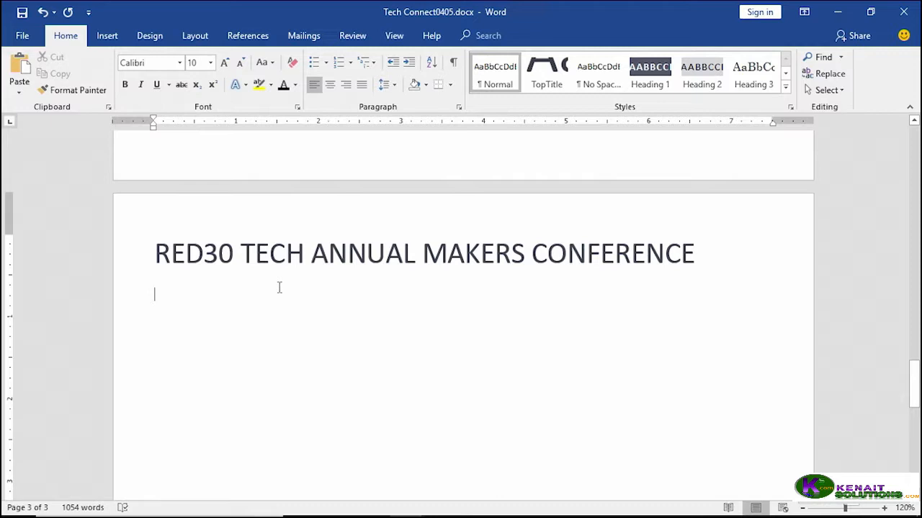
- Insert a table with three columns and six rows below the conference heading
left_click(107, 36)
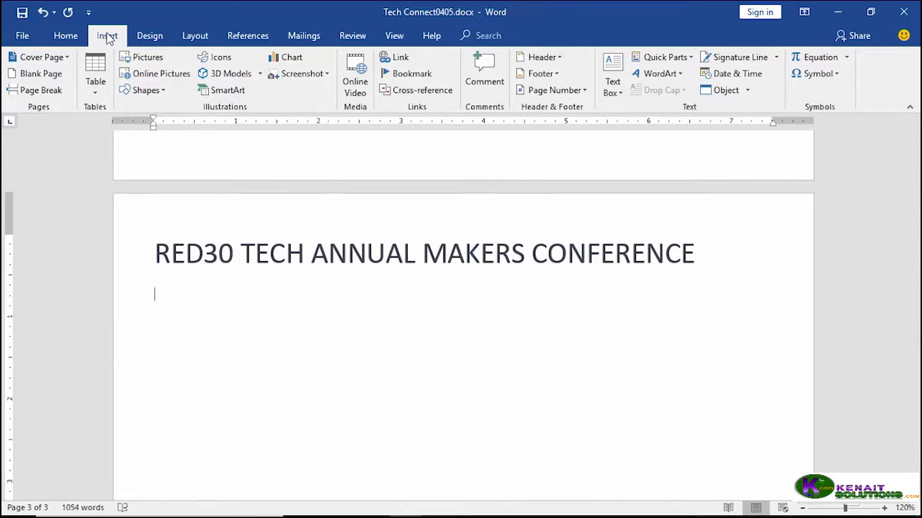
left_click(94, 84)
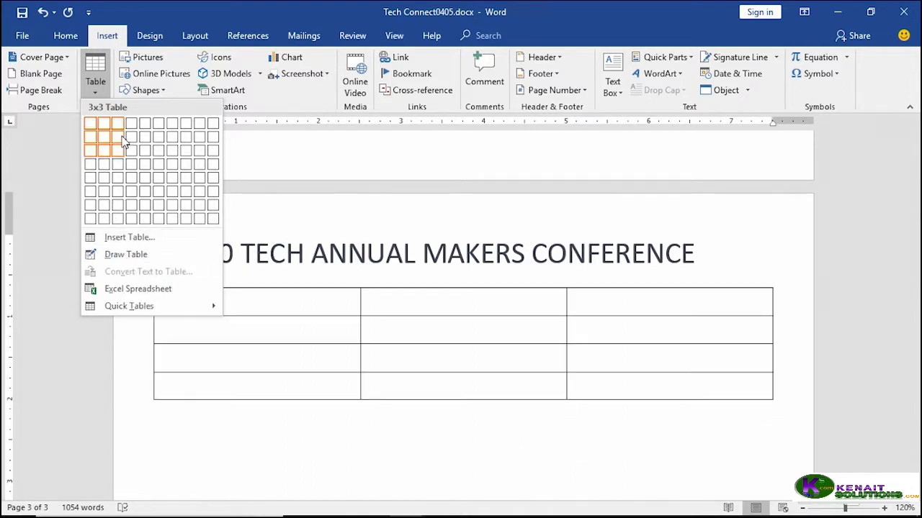
left_click(121, 194)
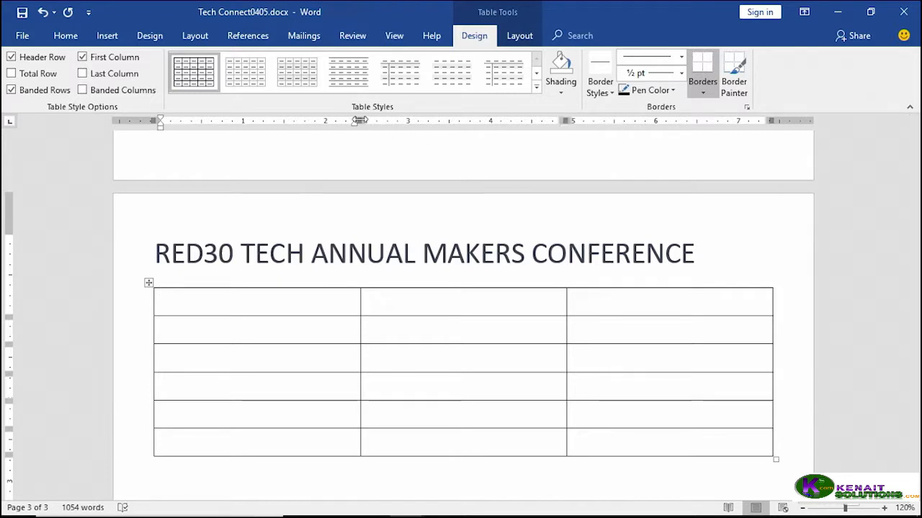
- Resize the table's columns to about 1 inch for the first two and about 5 inches for the third
left_click_drag(360, 120, 242, 119)
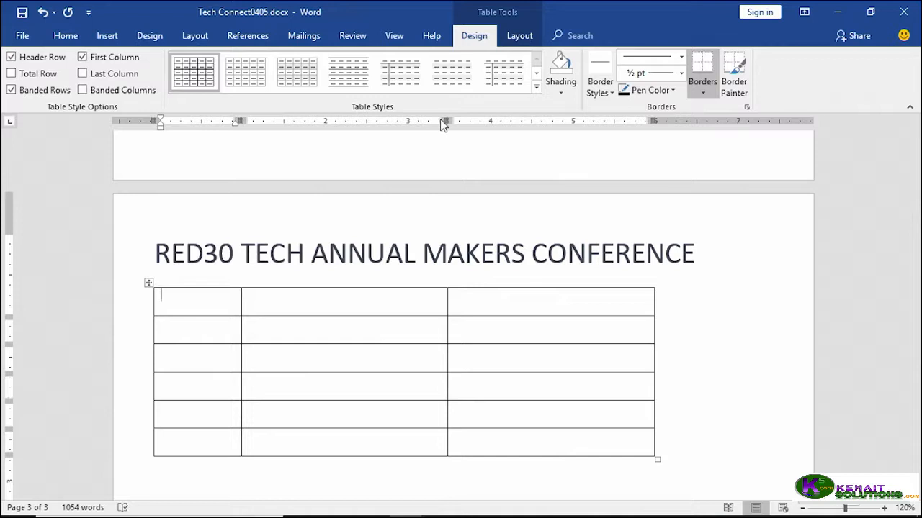
left_click_drag(444, 119, 325, 117)
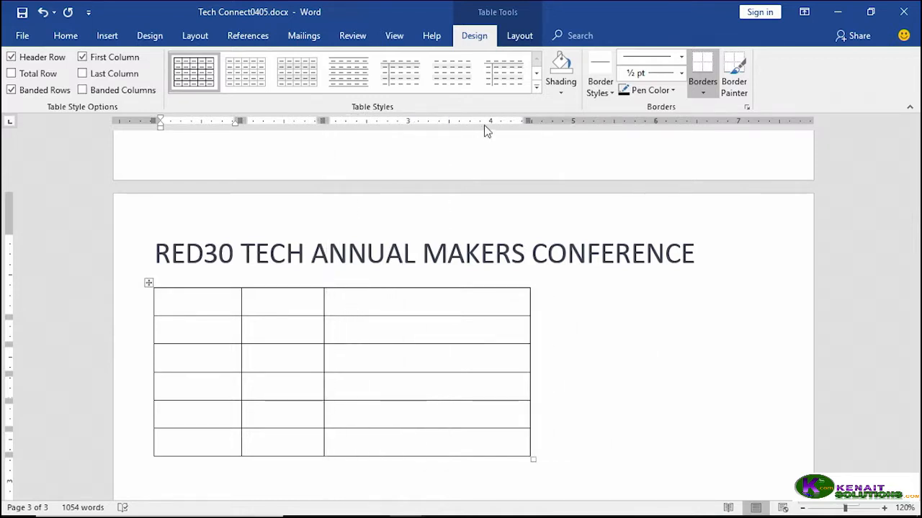
left_click_drag(527, 122, 741, 125)
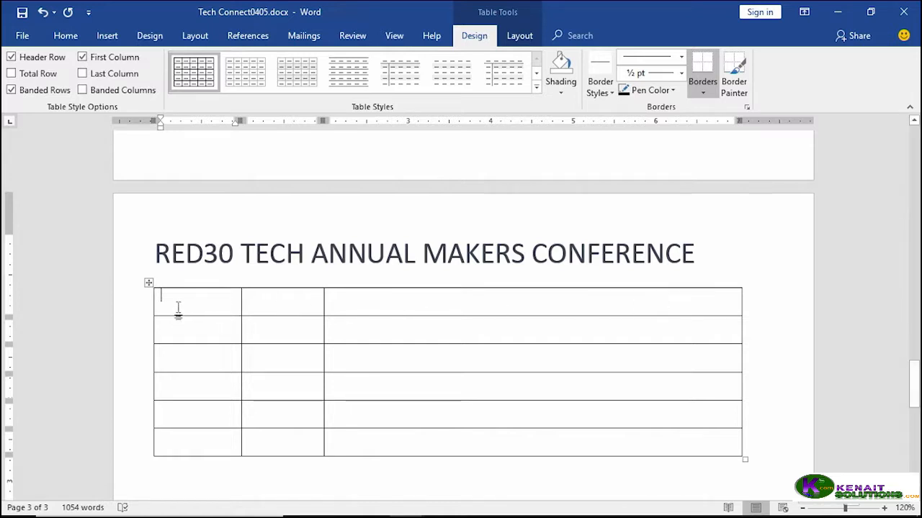
- Merge the three cells into one in each of the table's first, third and fifth rows
left_click_drag(178, 306, 513, 312)
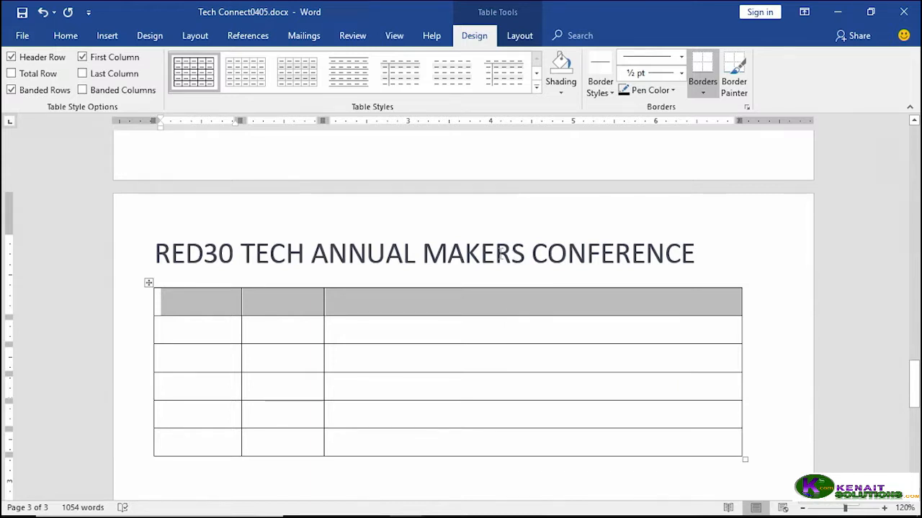
left_click(519, 36)
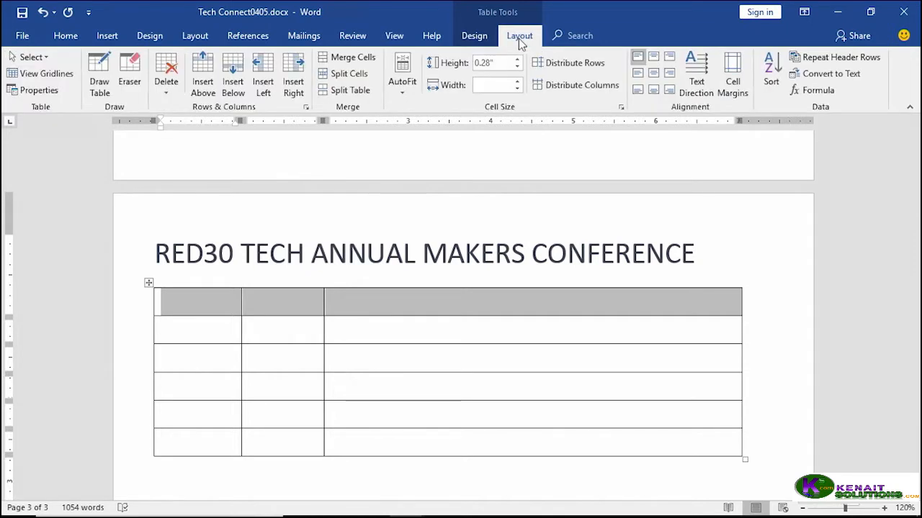
left_click(358, 60)
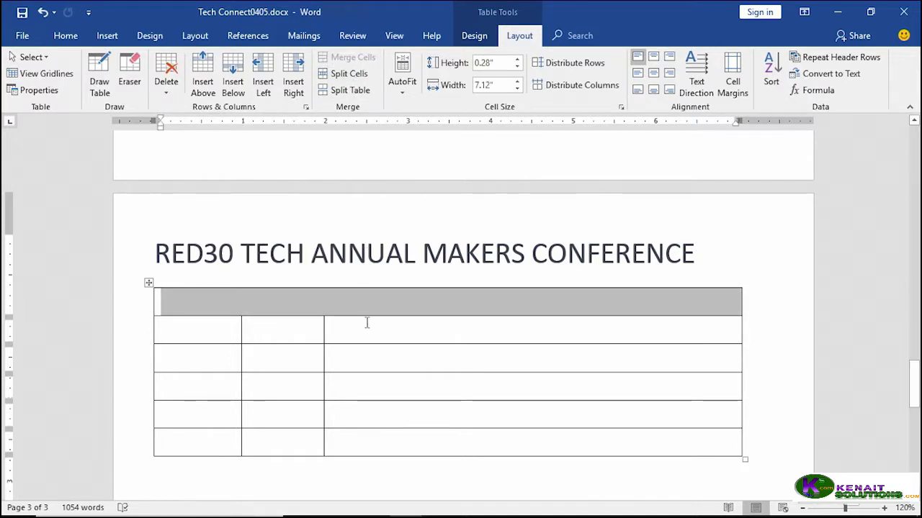
left_click_drag(181, 365, 553, 362)
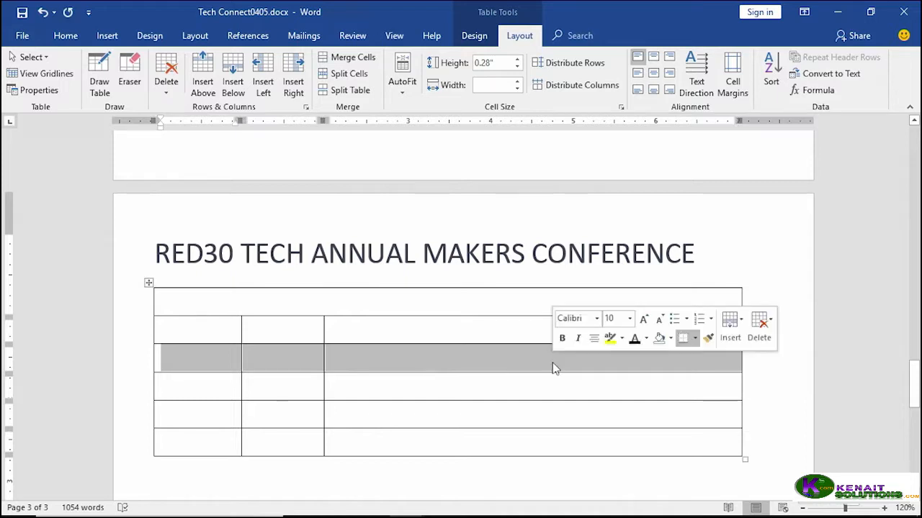
left_click(352, 58)
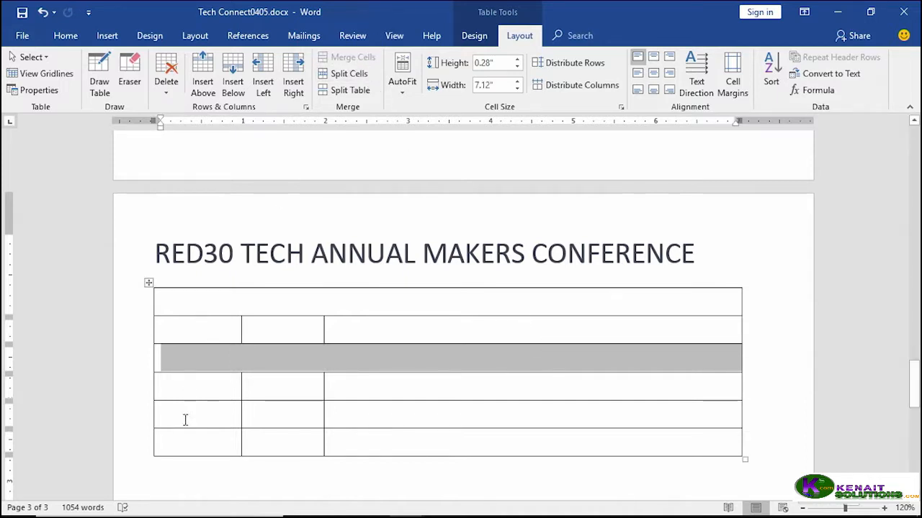
left_click_drag(183, 419, 520, 411)
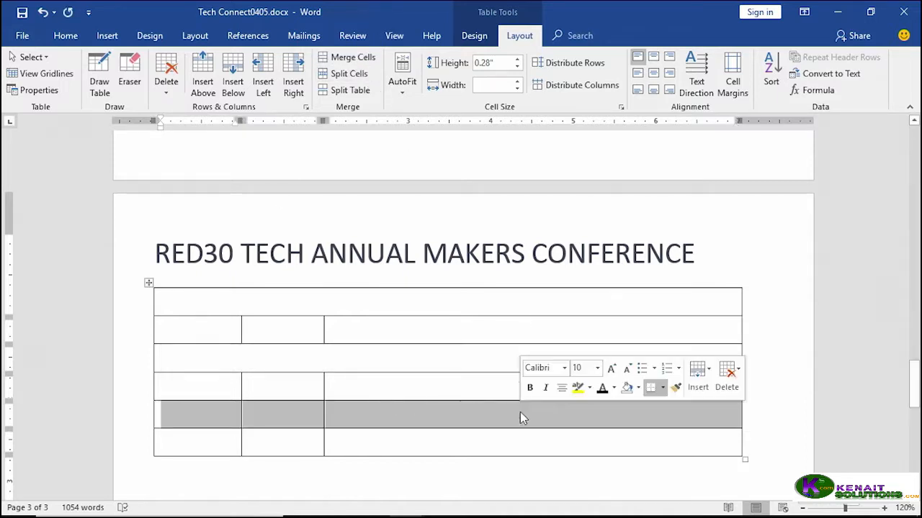
left_click(363, 59)
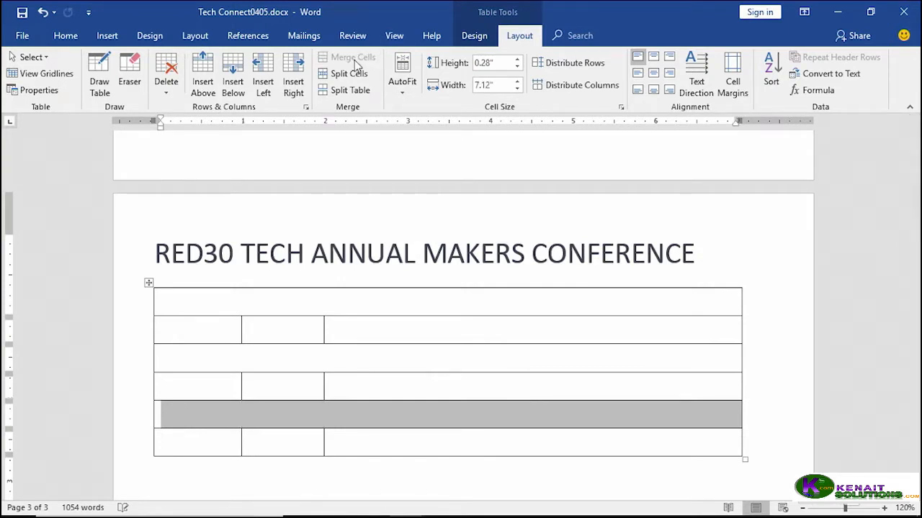
- Enter "Day 1 – Tuesday, July 24" in the table's first merged row
left_click(403, 308)
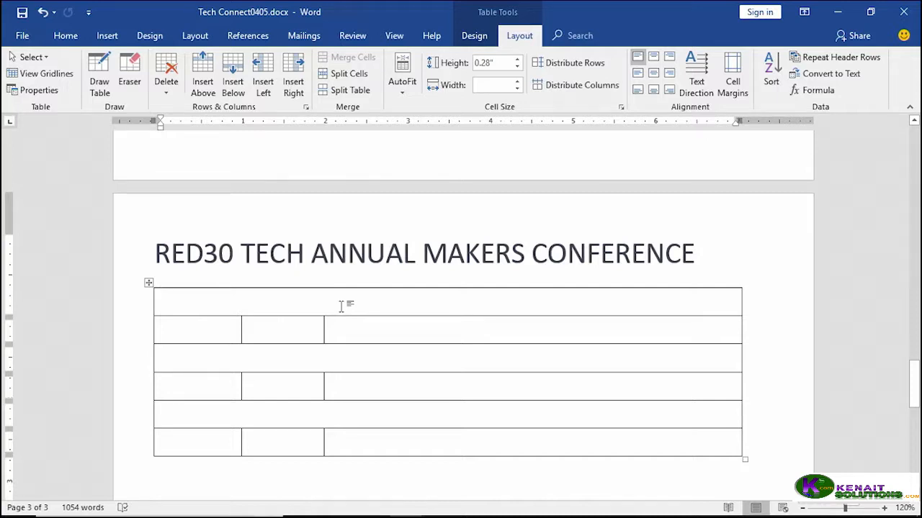
type("D")
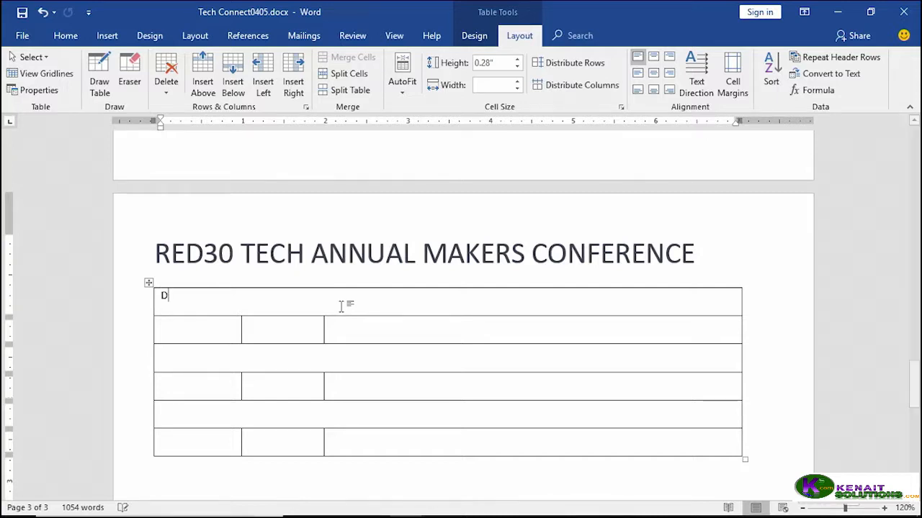
type("ay 1")
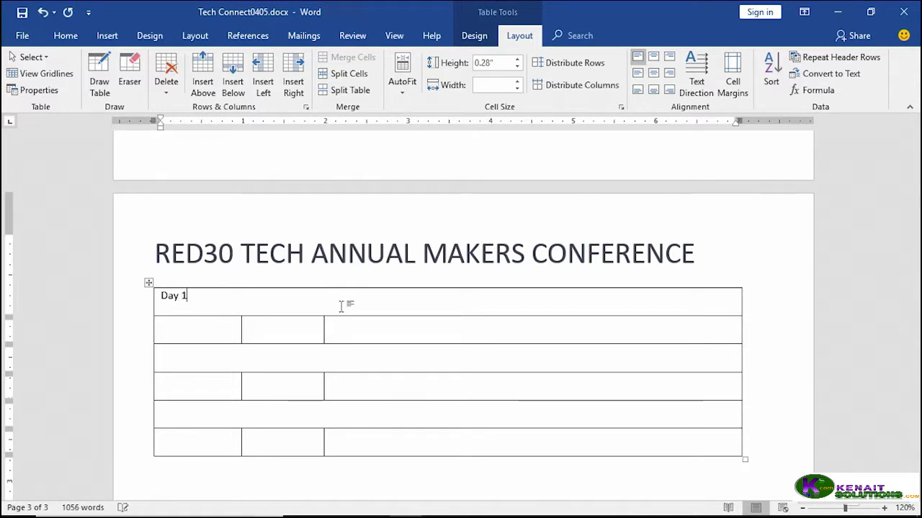
type(" - Tuesday, July 24")
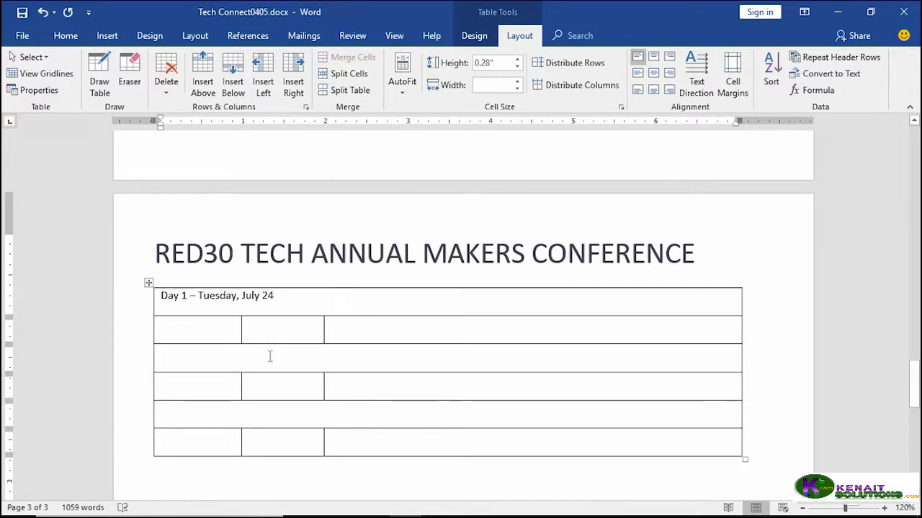
- Enter "Day 2 – Wednesday, July 25" in the table's second merged row
left_click(185, 360)
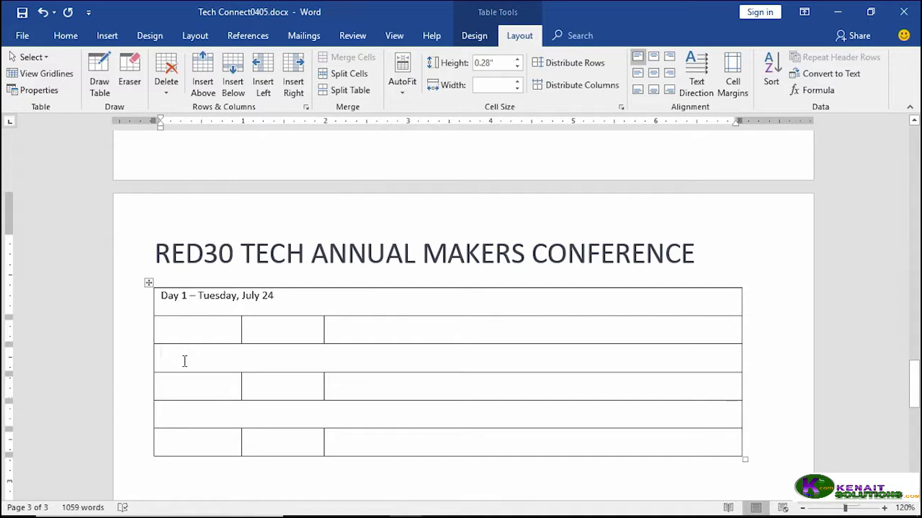
type("Day")
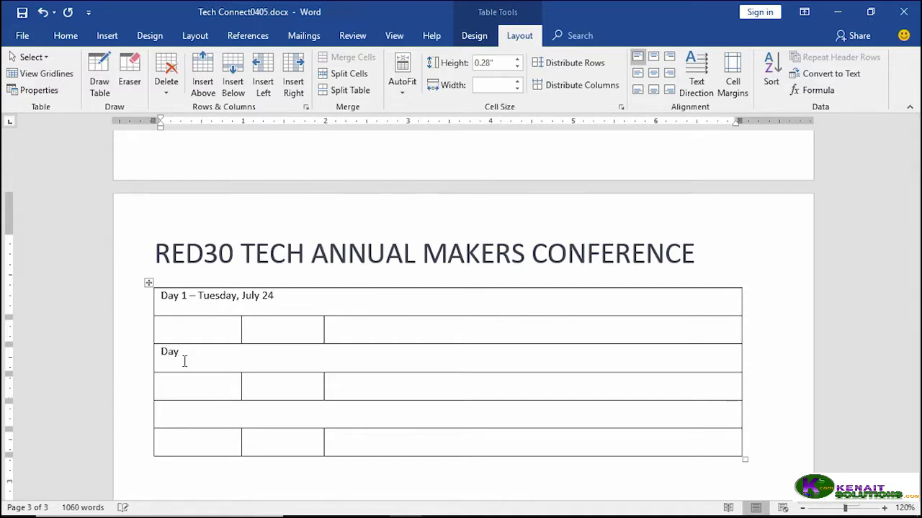
type(" 2 - Wedn")
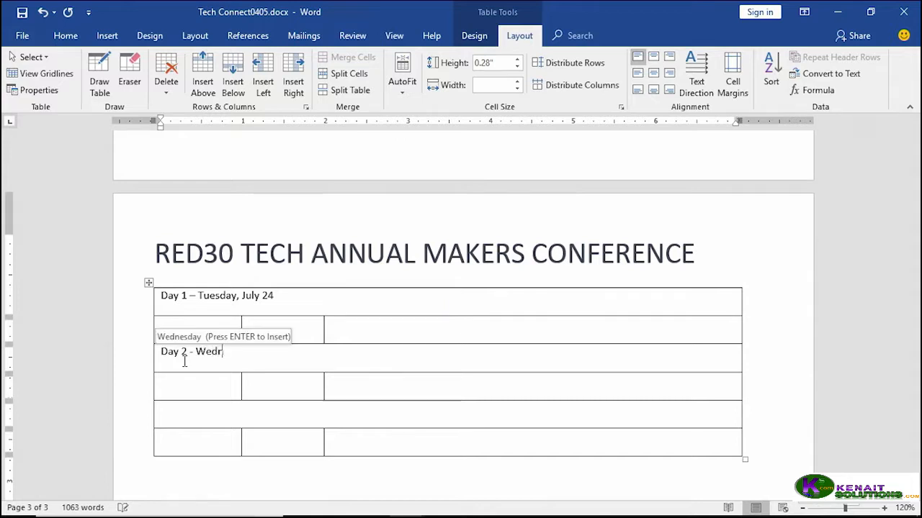
type("esday, July ")
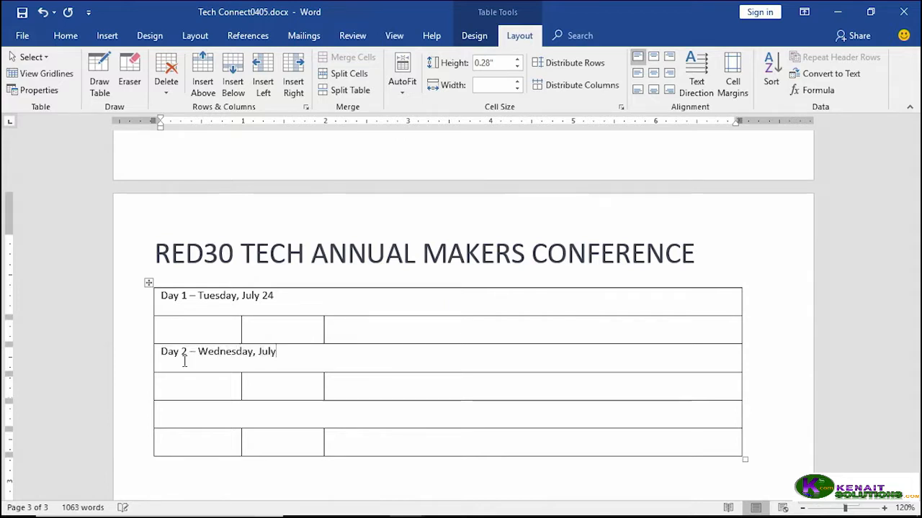
type("25")
- Enter "Day 3 – Thursday, July 26" in the table's third merged row
left_click(193, 411)
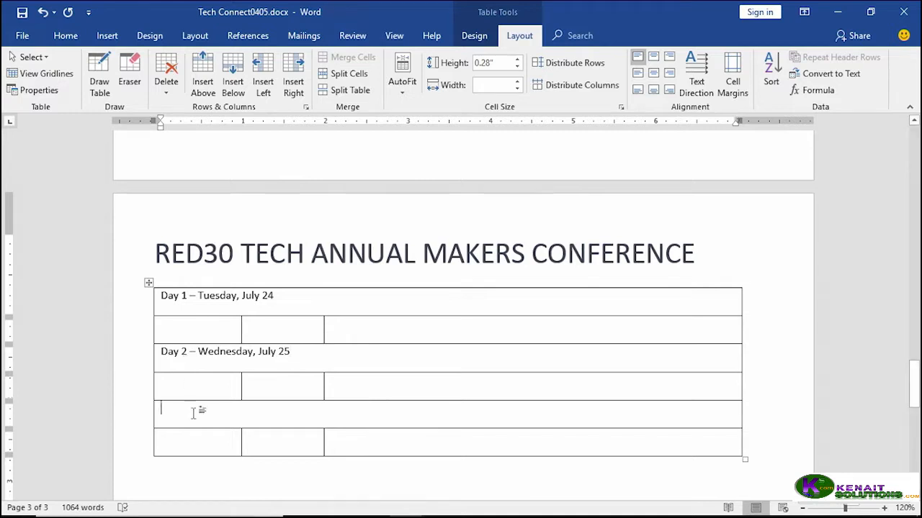
type("Day 3 - ")
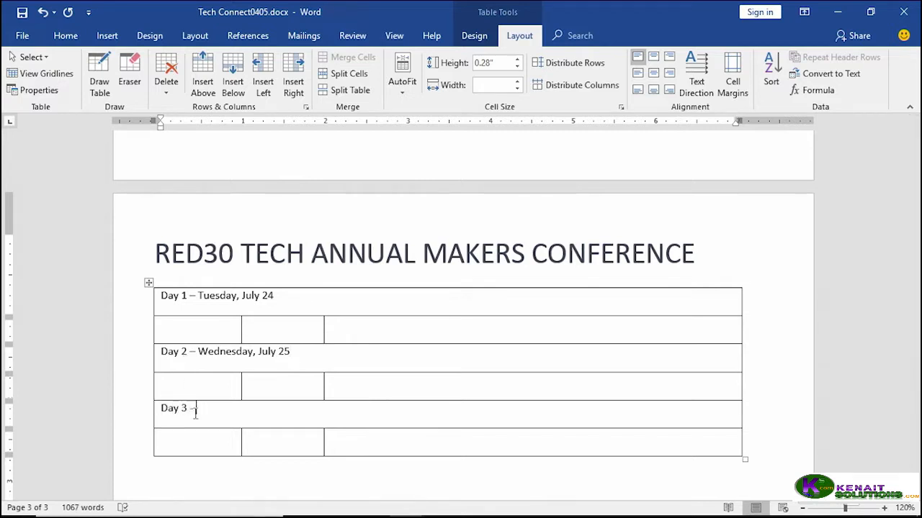
type("Thur")
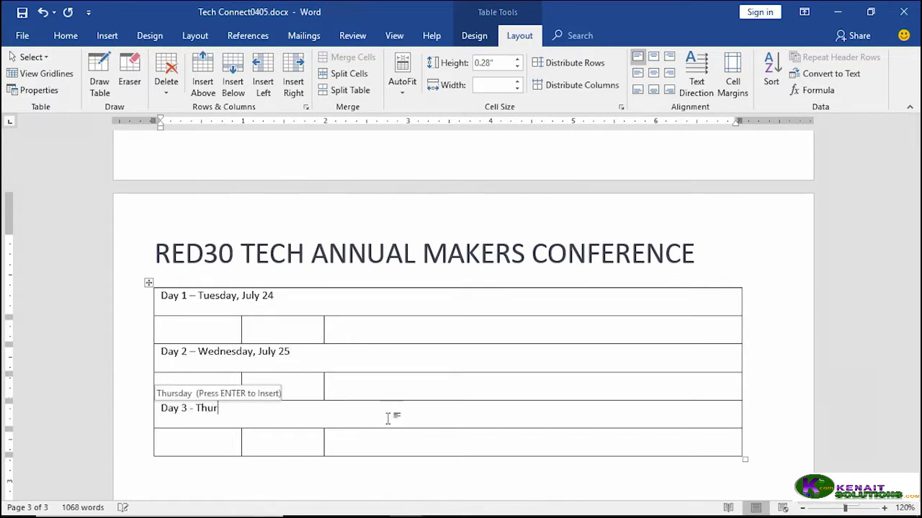
type("sday, July ")
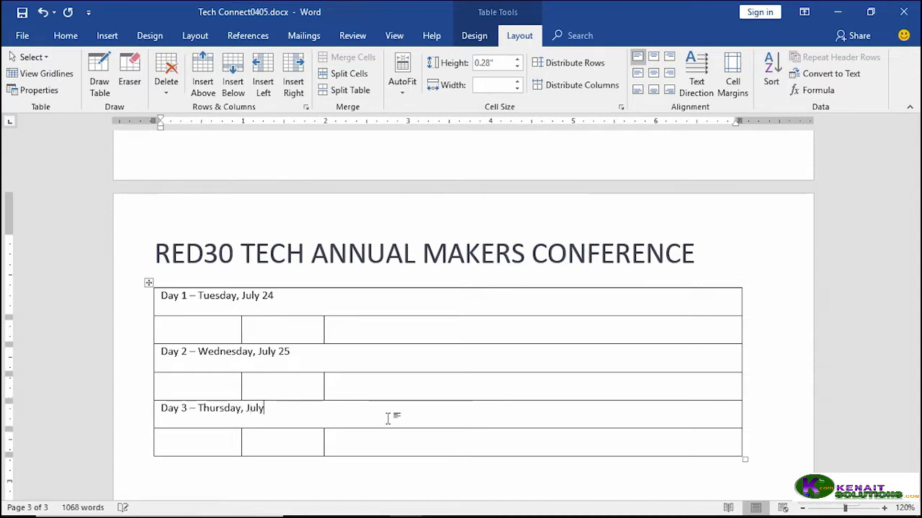
type("26")
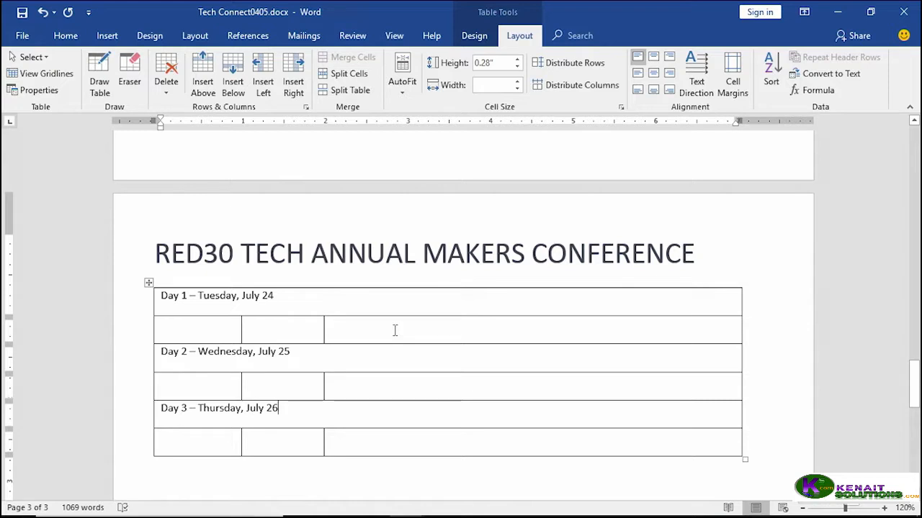
- Below Day 1, enter the time "7:30 – 9:00" in the second column and "Registration & continental breakfast" in the third
left_click(280, 330)
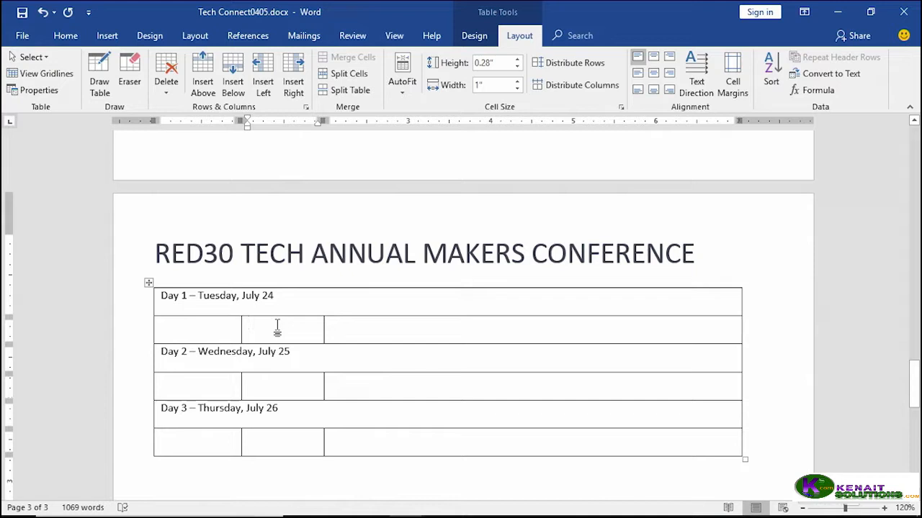
type("7:30 - 9")
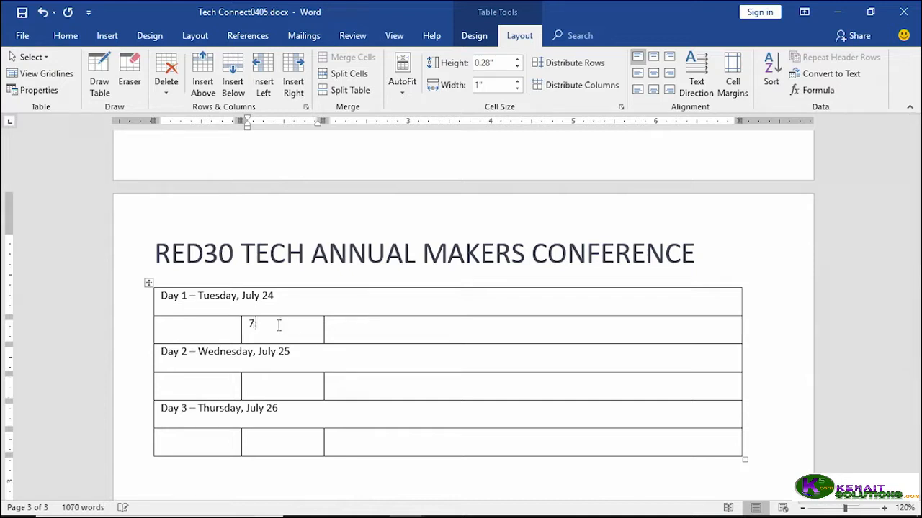
type(":00")
key("Tab")
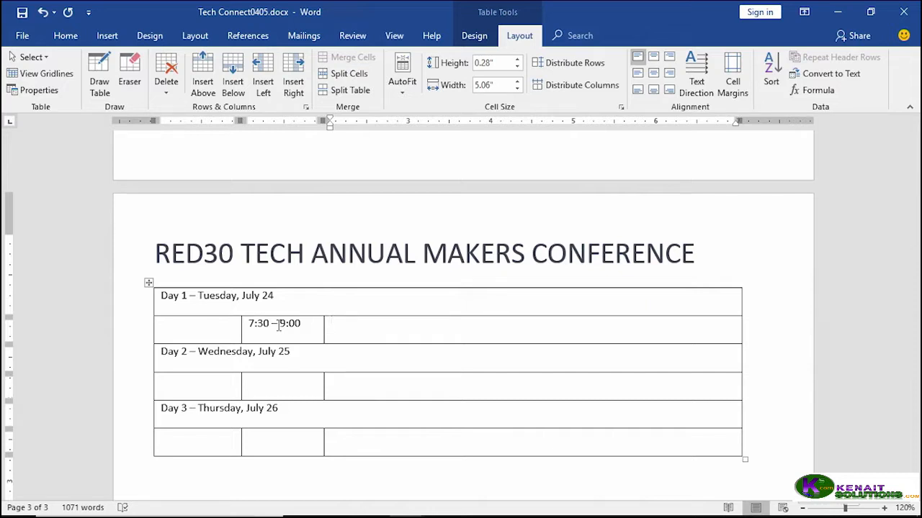
type("Registration & c")
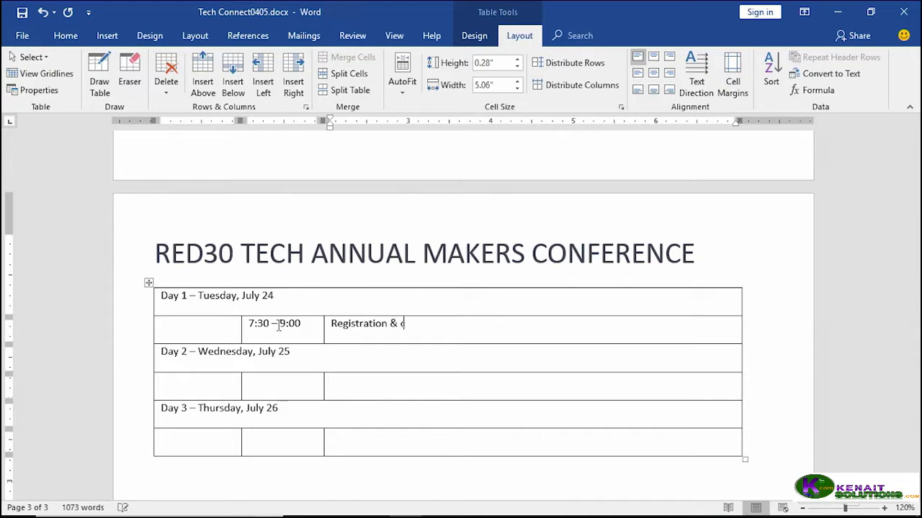
type("ontinental breakfast")
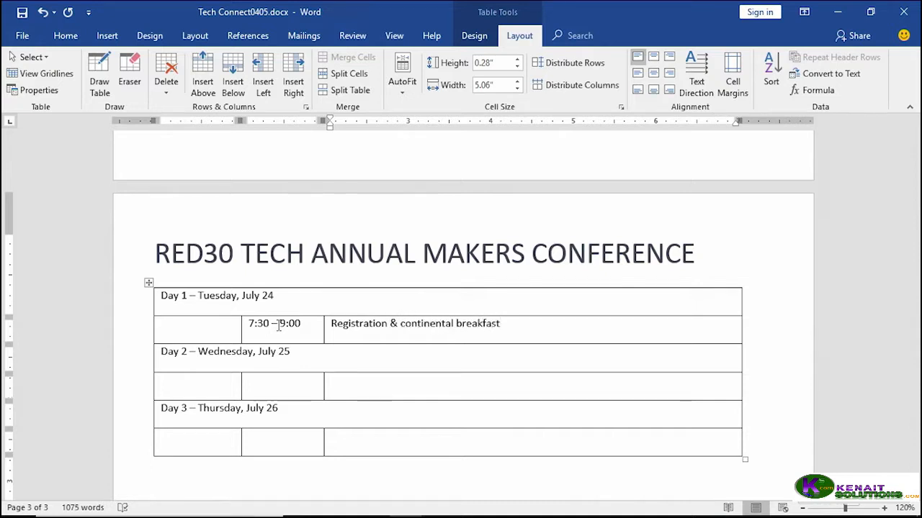
- Add a second line to the Day 1 schedule cells with the time "9:15 – 10:00" and the event "Opening remarks"
key("Return")
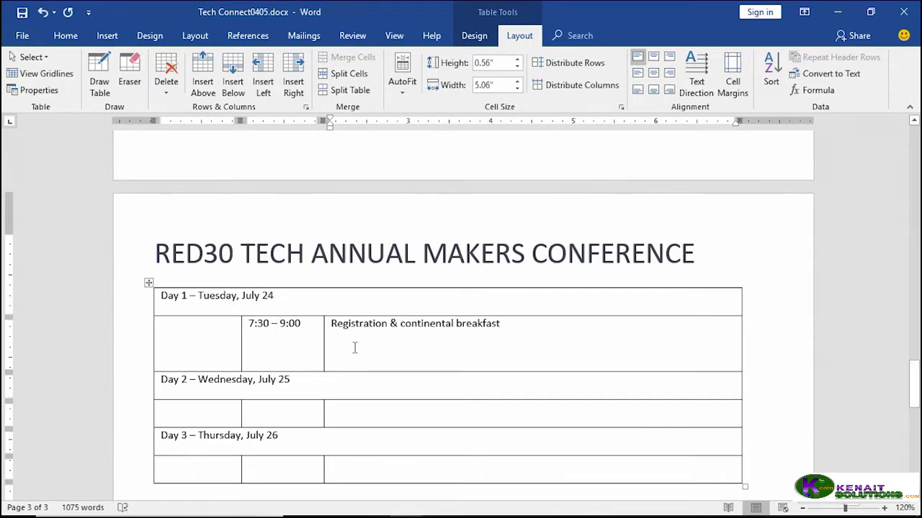
left_click(309, 328)
key("Return")
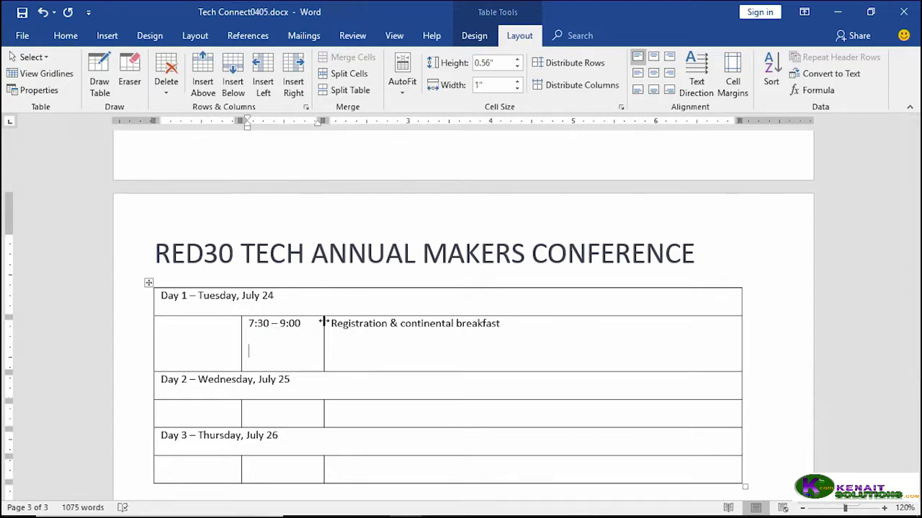
type("9:15 – 10:00")
key("Tab")
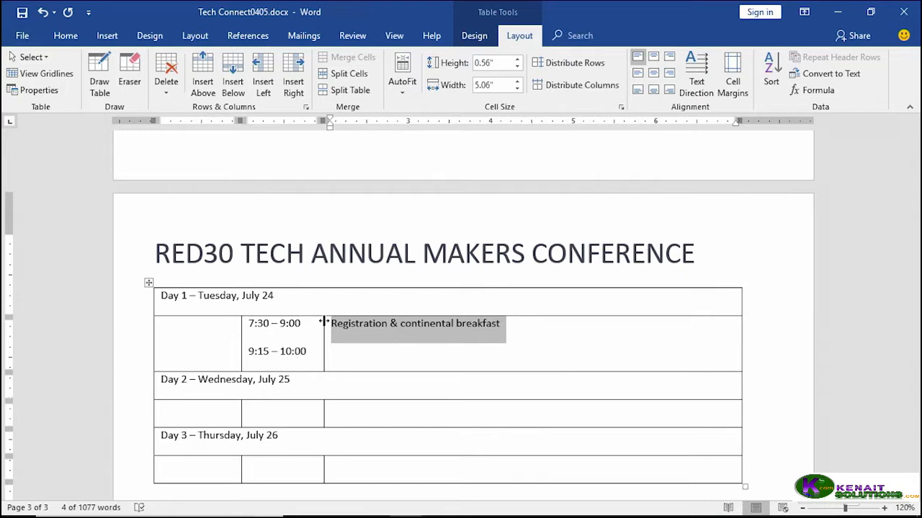
left_click(507, 349)
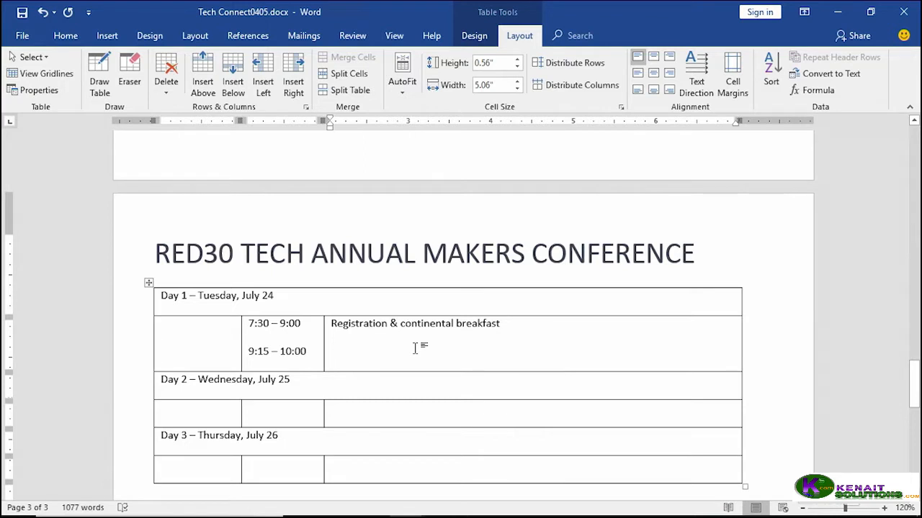
type("Opening remarks")
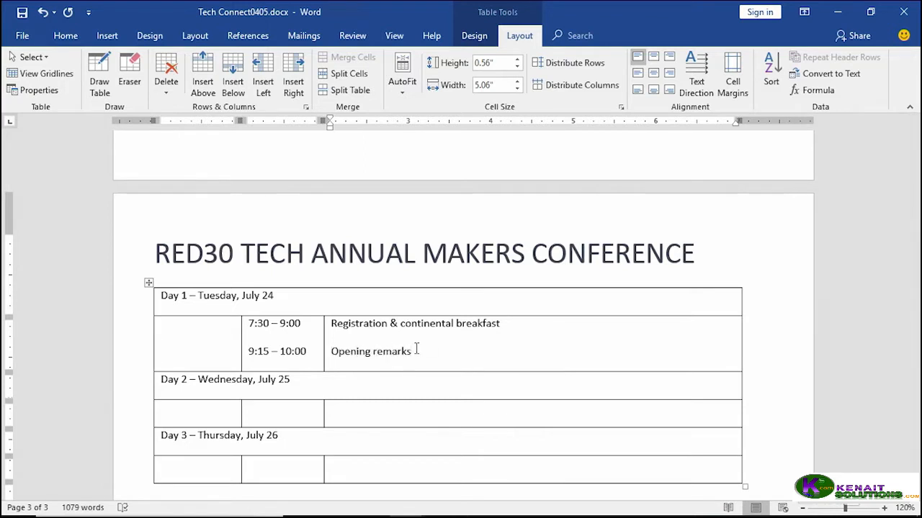
- Shade the Day 1 row of the schedule table with a dark blue-gray theme color
left_click(370, 303)
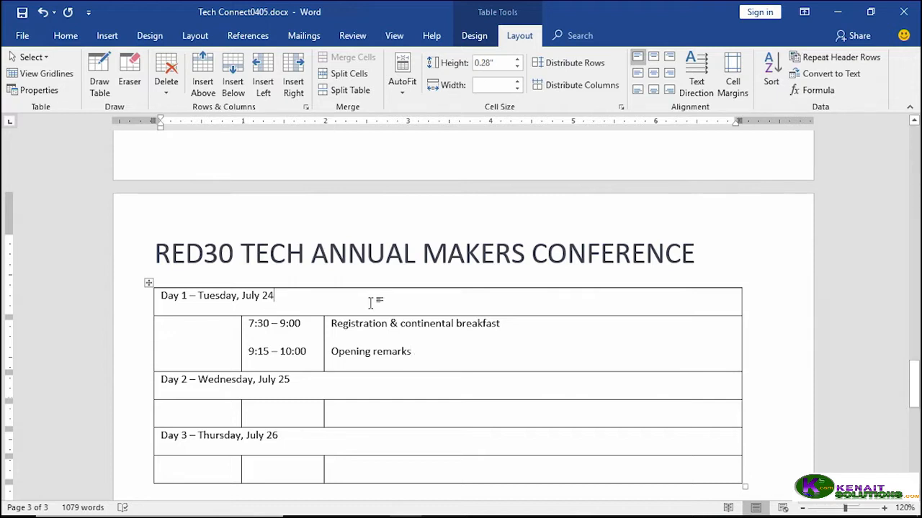
left_click(473, 38)
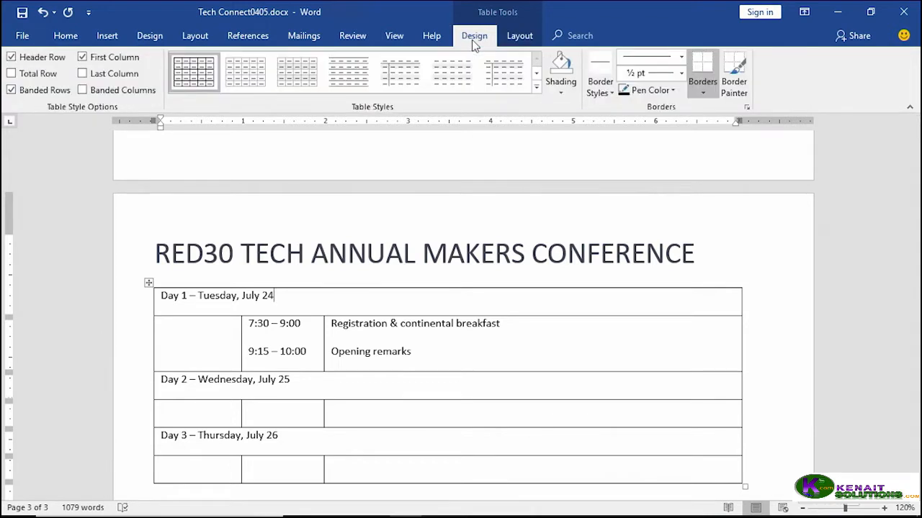
left_click(536, 86)
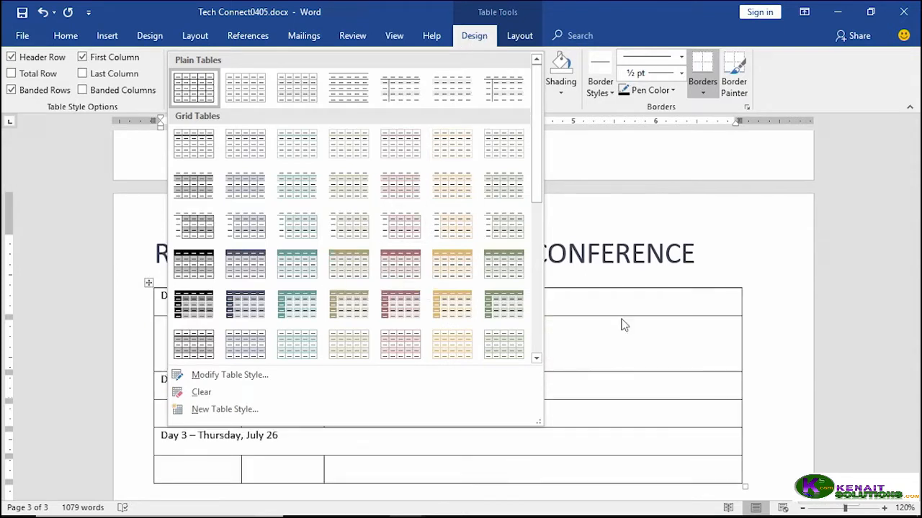
left_click(634, 352)
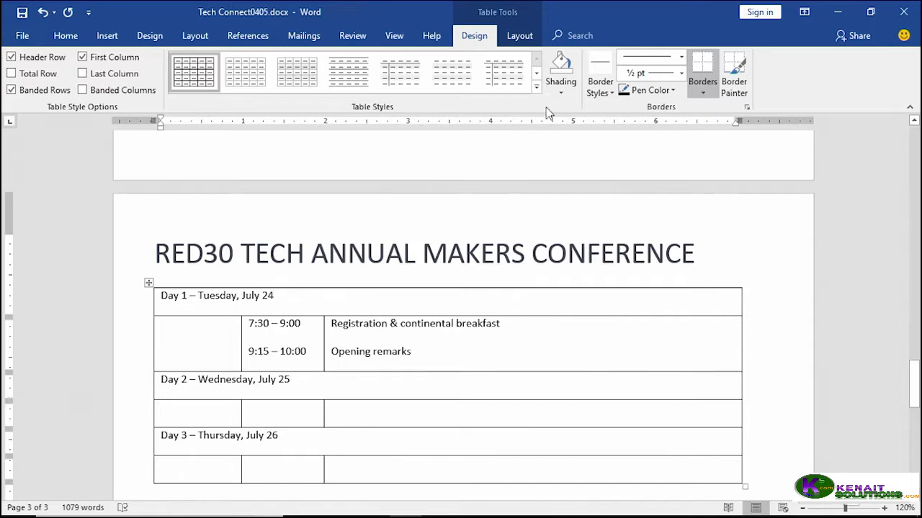
left_click(560, 91)
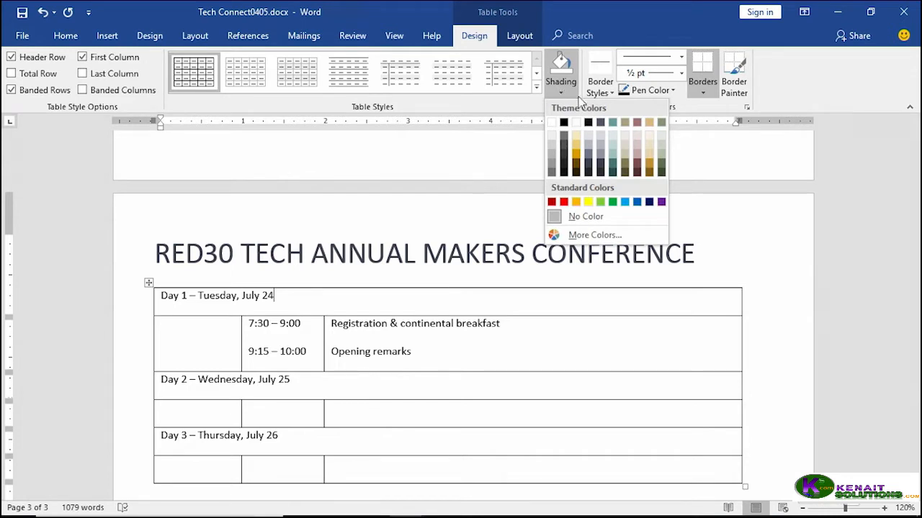
left_click(601, 167)
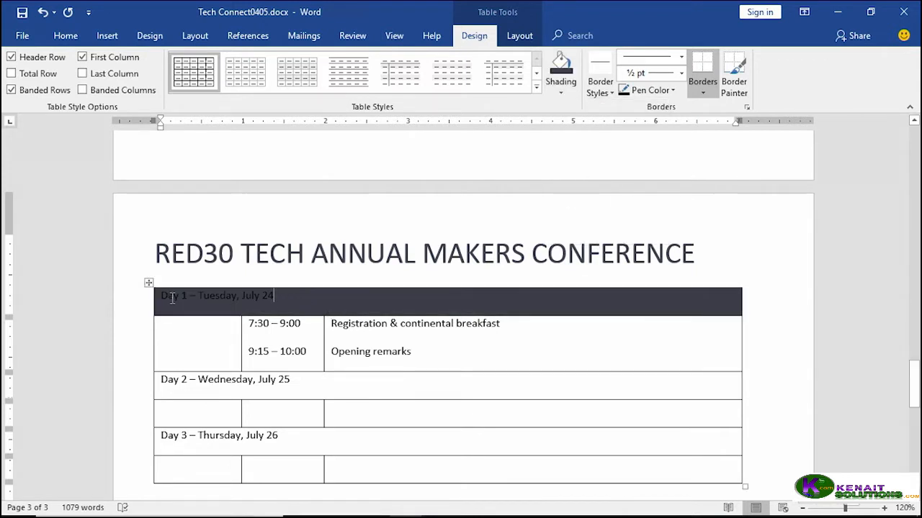
- Change the font color of the "Day 1 – Tuesday, July 24" text to white
left_click_drag(291, 300, 153, 301)
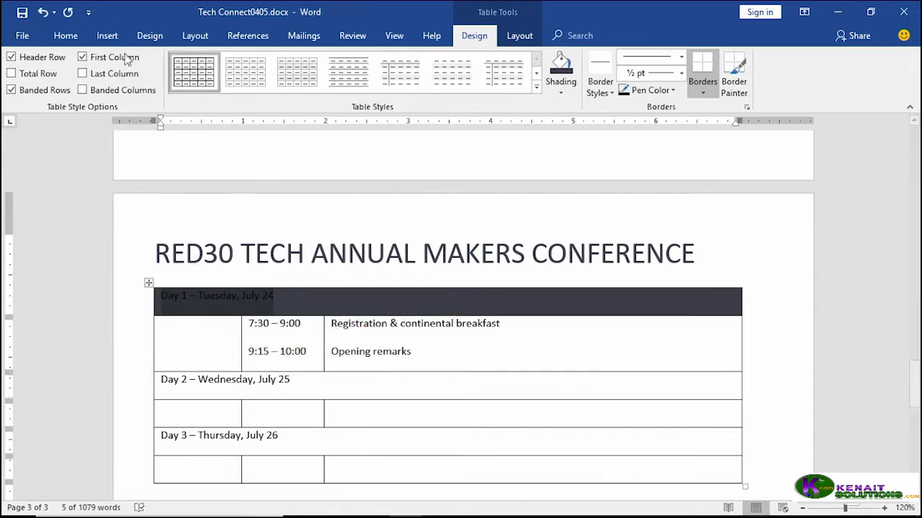
left_click(67, 36)
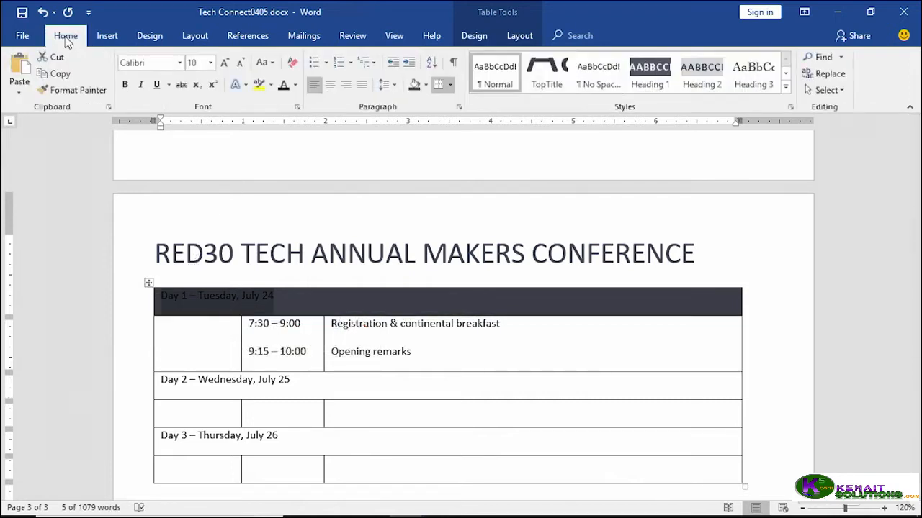
left_click(295, 84)
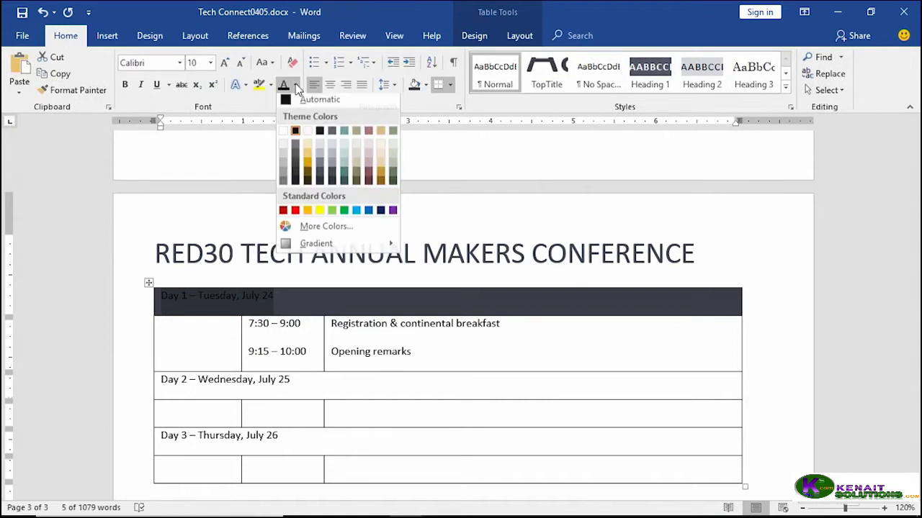
left_click(284, 135)
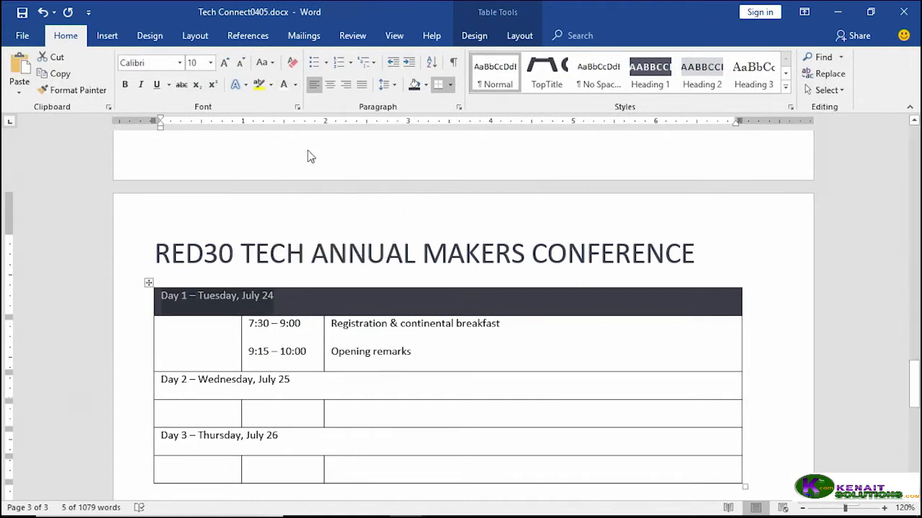
left_click(439, 304)
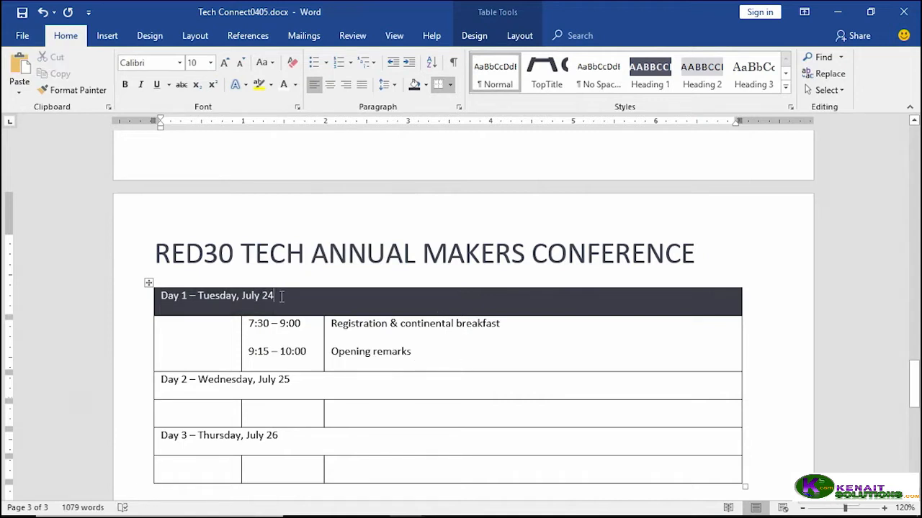
- Enlarge the "Day 1 – Tuesday, July 24" text to 20 pt and center it in its row
left_click_drag(281, 295, 165, 303)
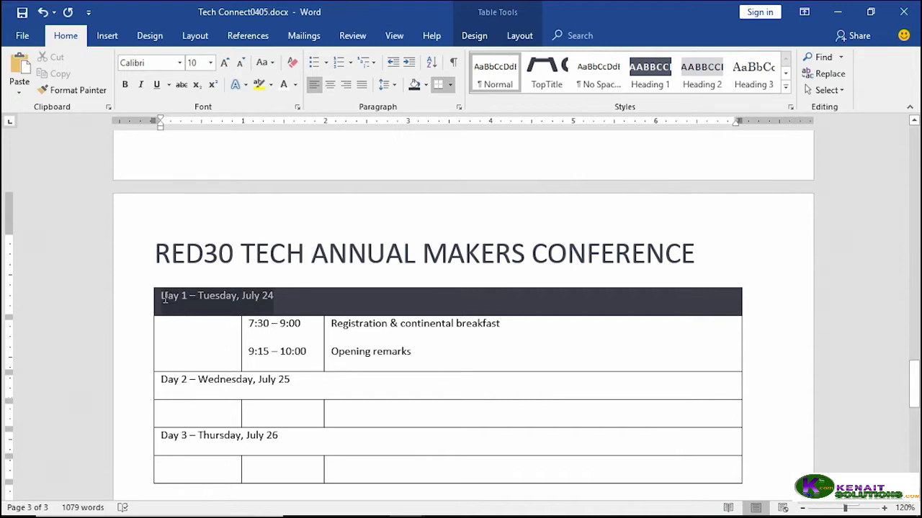
left_click(224, 64)
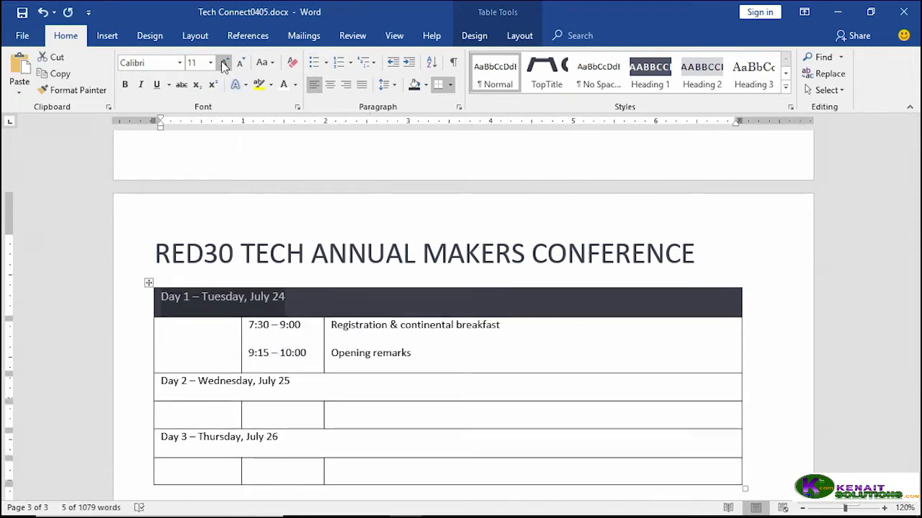
left_click(224, 63)
left_click(224, 63)
left_click(224, 64)
left_click(224, 64)
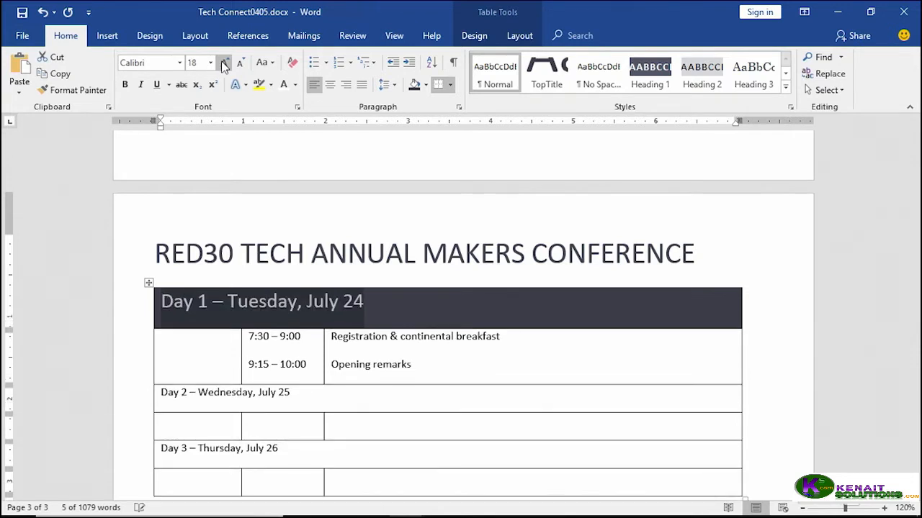
left_click(224, 63)
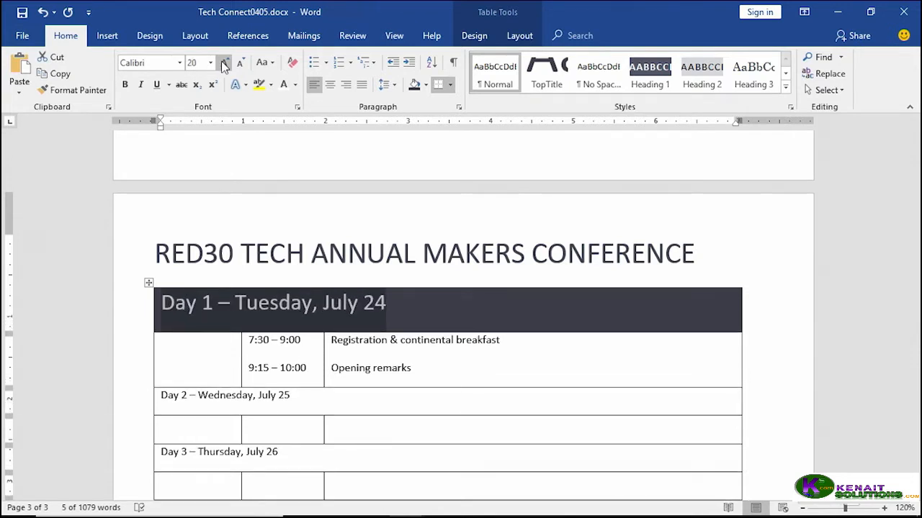
left_click(329, 86)
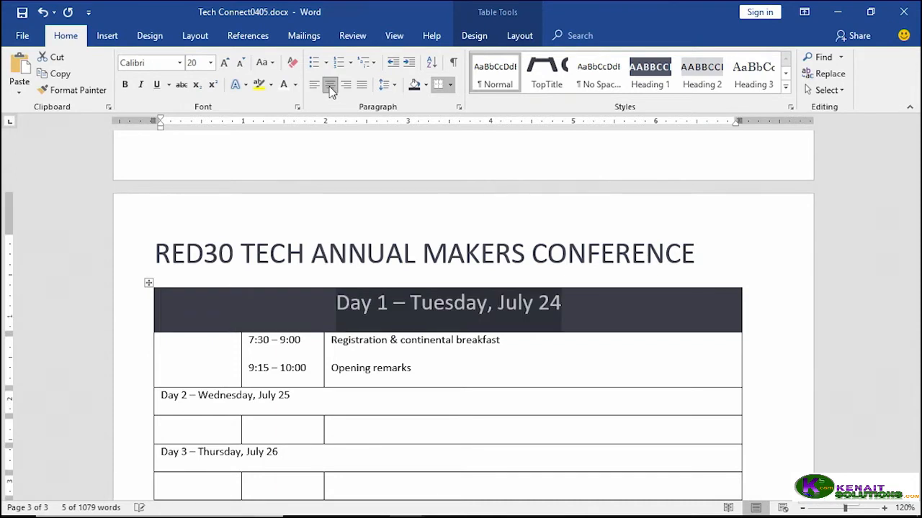
left_click(376, 407)
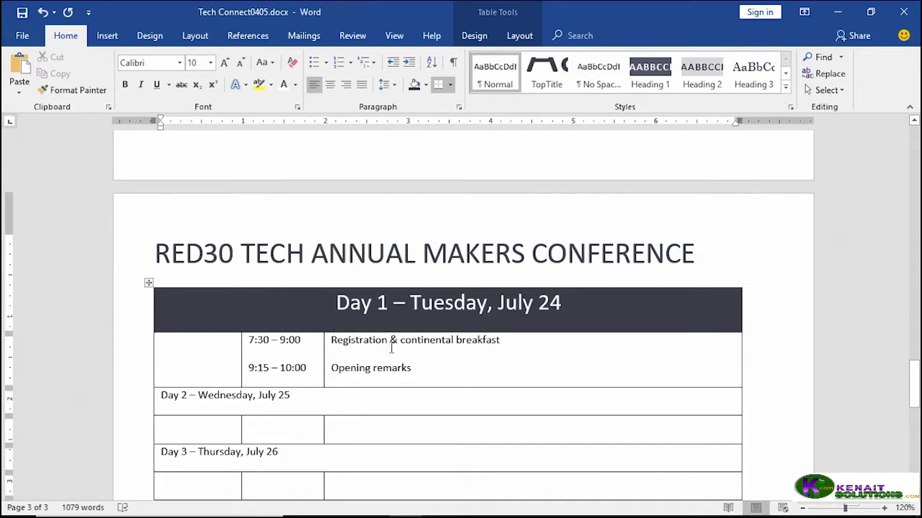
- Remove the left border of the event cell containing "Opening remarks" below Day 1
left_click(487, 365)
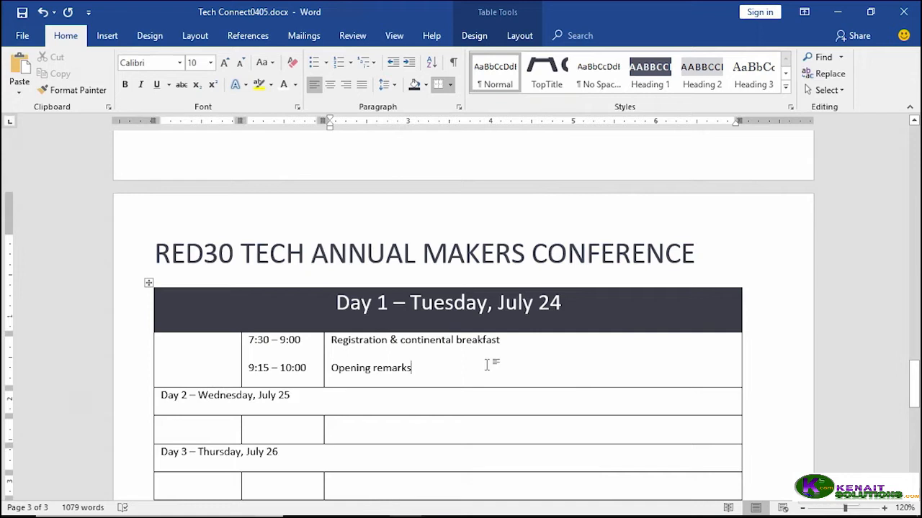
left_click(474, 36)
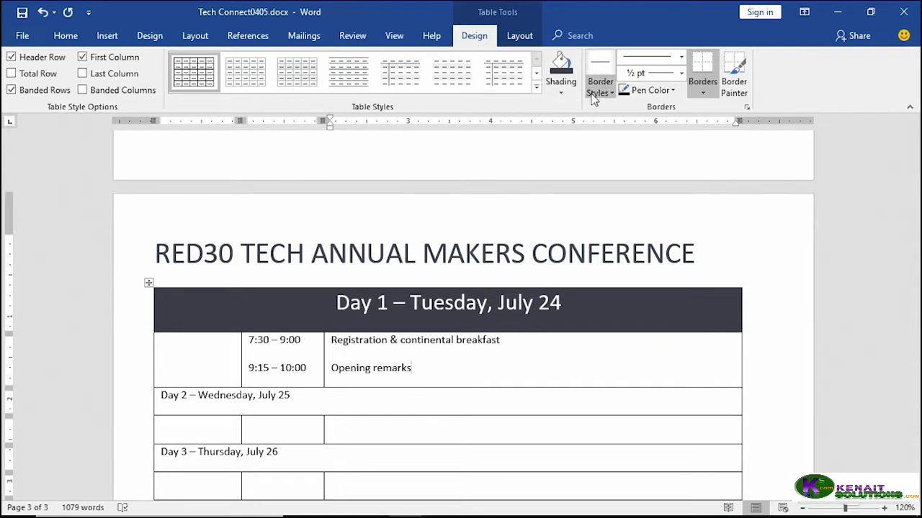
left_click(703, 92)
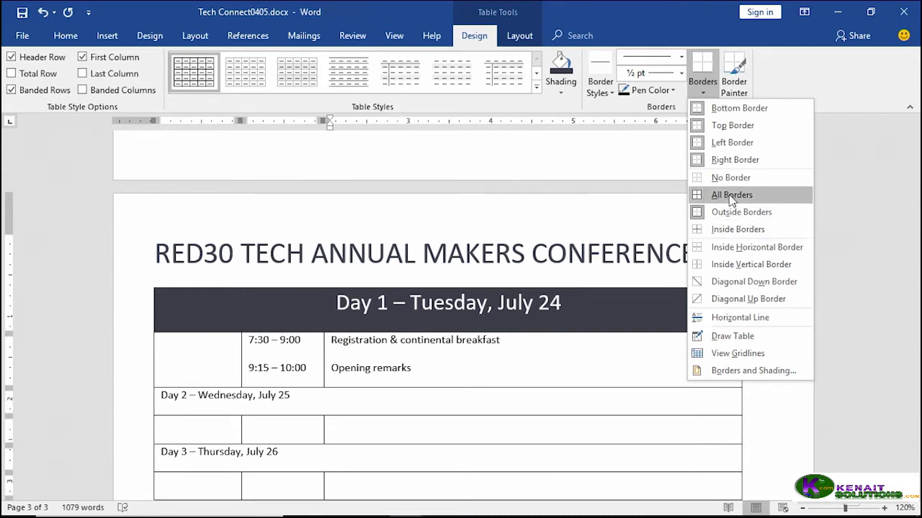
left_click(724, 146)
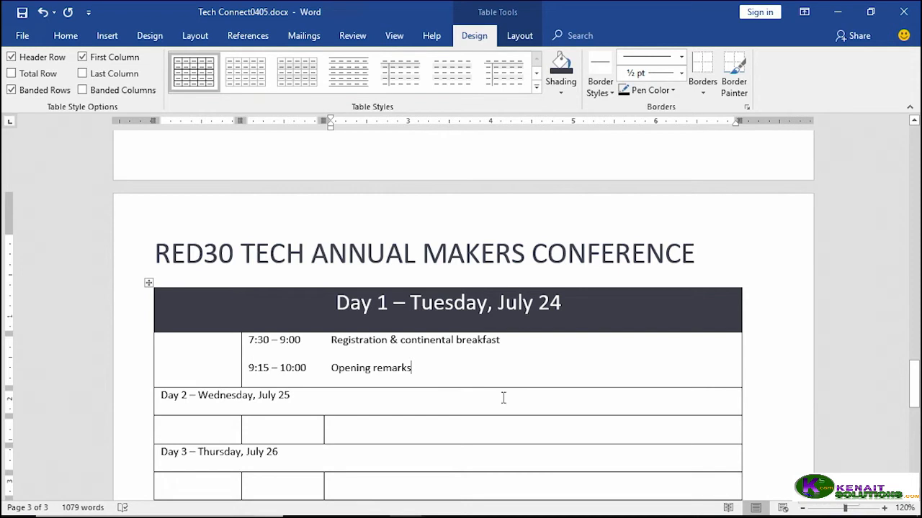
- Remove the left borders of the third-column cells below the Day 2 and Day 3 rows
left_click(432, 432)
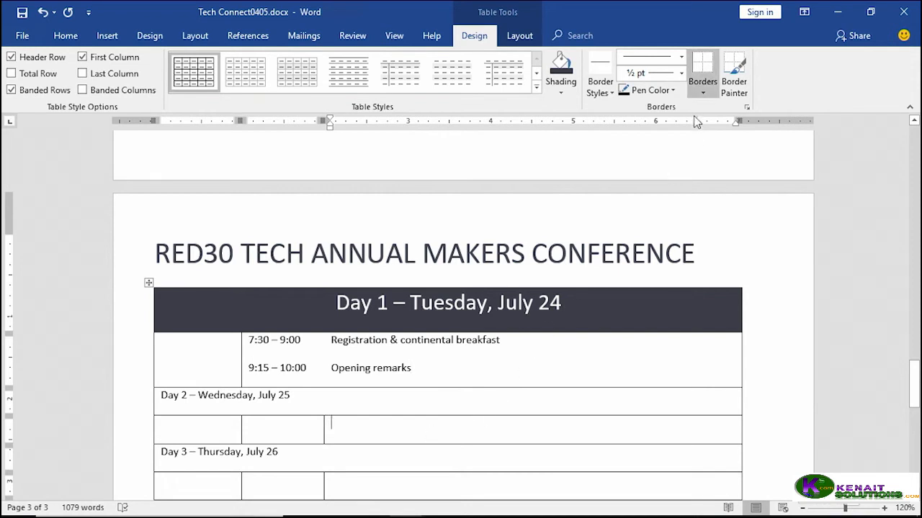
left_click(703, 88)
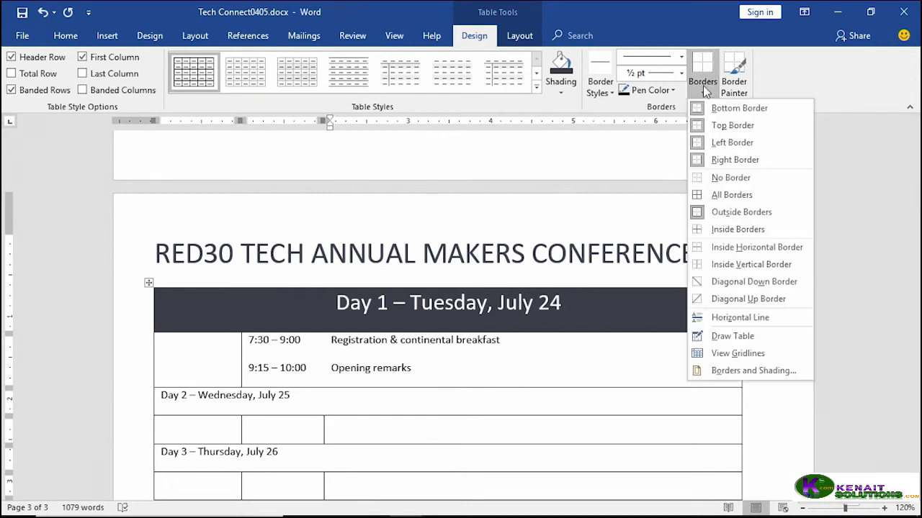
left_click(703, 142)
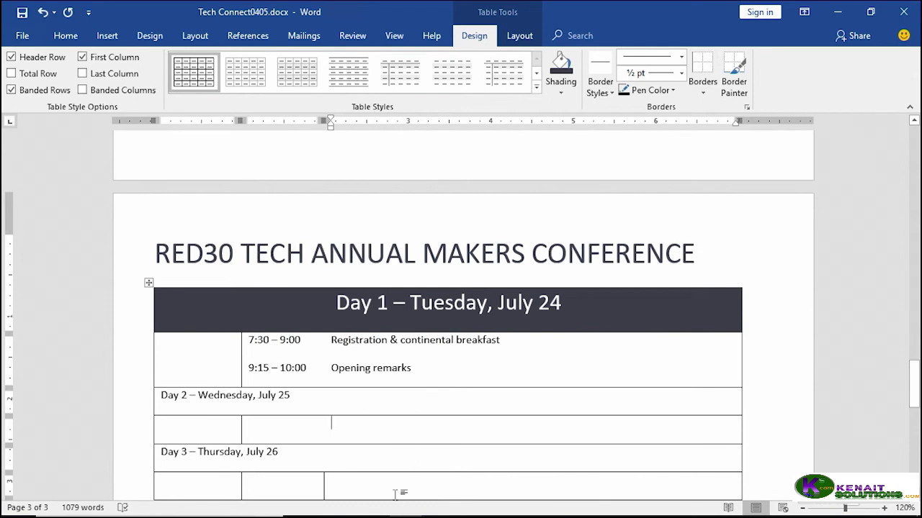
left_click(702, 87)
left_click(710, 143)
scroll(680, 399, "down", 1)
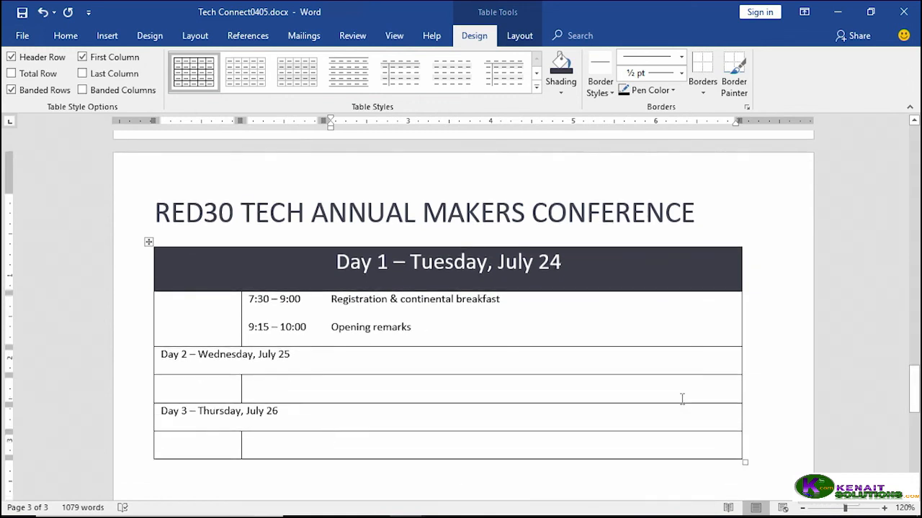